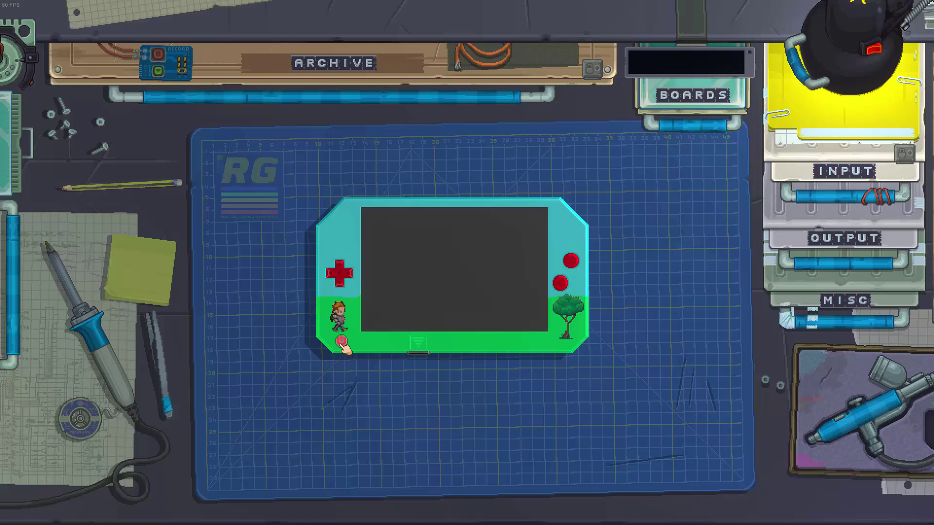
Step: Power on the handheld and walk the character right and down past the tree
{"action": "left_click", "coordinate": [342, 342]}
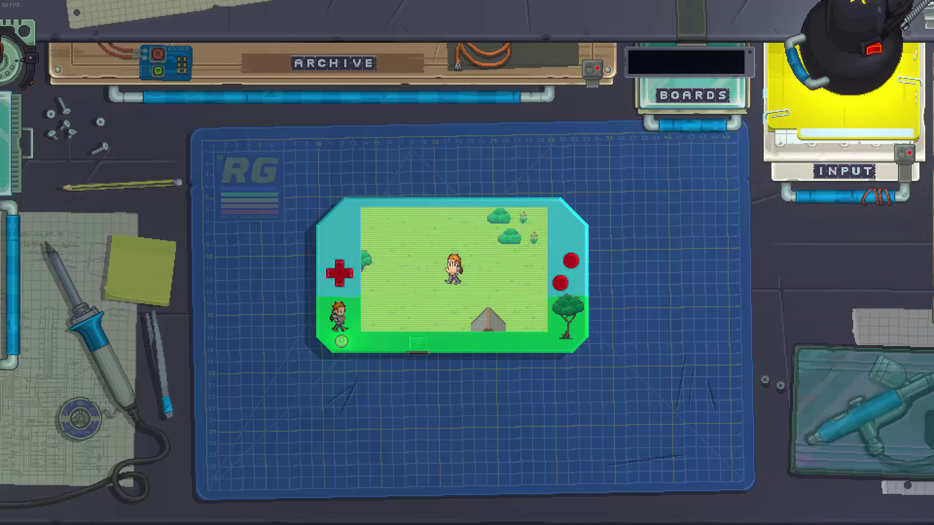
{"action": "key", "text": "Left"}
{"action": "key", "text": "Left"}
{"action": "key", "text": "Left"}
{"action": "key", "text": "Left"}
{"action": "key", "text": "Left"}
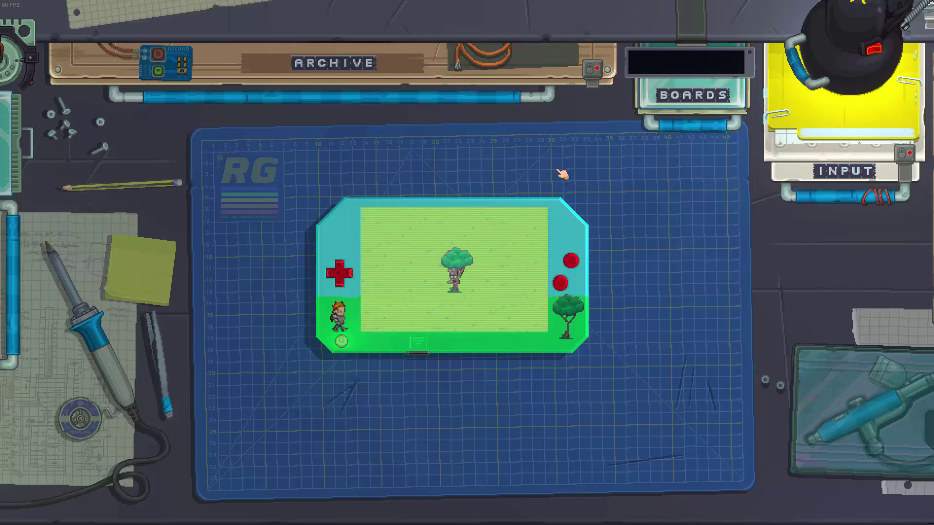
{"action": "key", "text": "Right"}
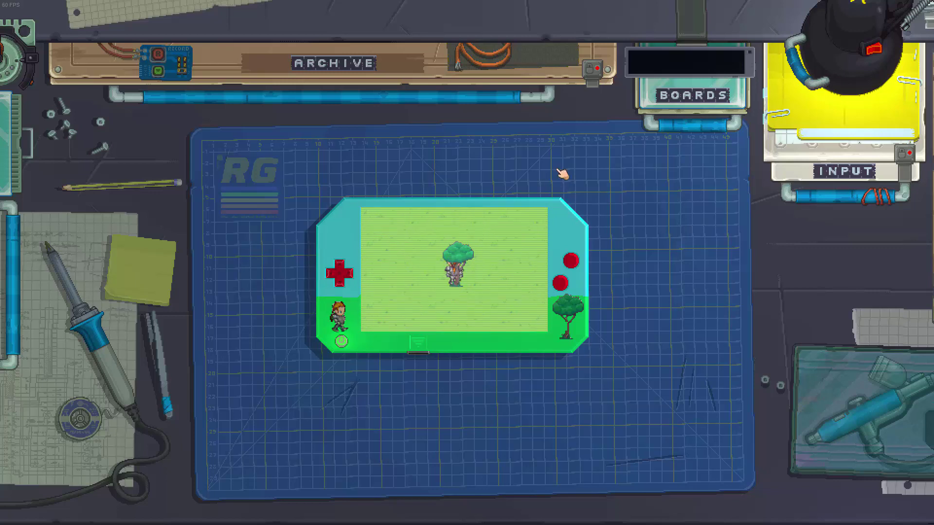
{"action": "key", "text": "Right"}
{"action": "key", "text": "Down"}
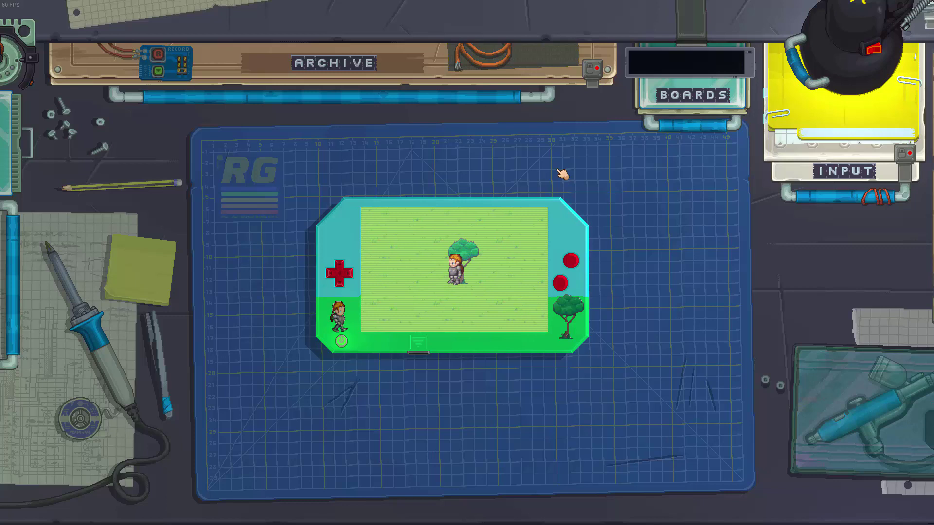
{"action": "key", "text": "Down"}
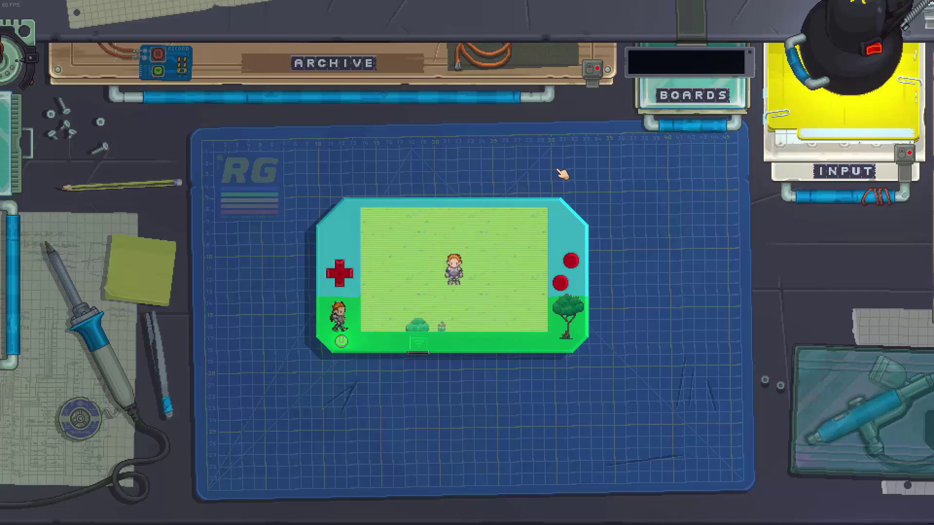
Step: Walk the character across the field and back left to the house door
{"action": "key", "text": "Right"}
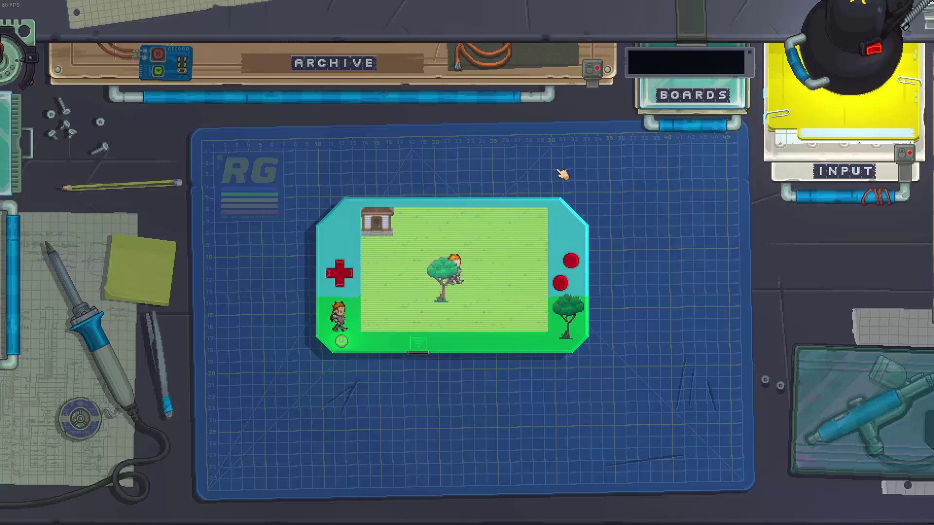
{"action": "key", "text": "Up"}
{"action": "key", "text": "Right"}
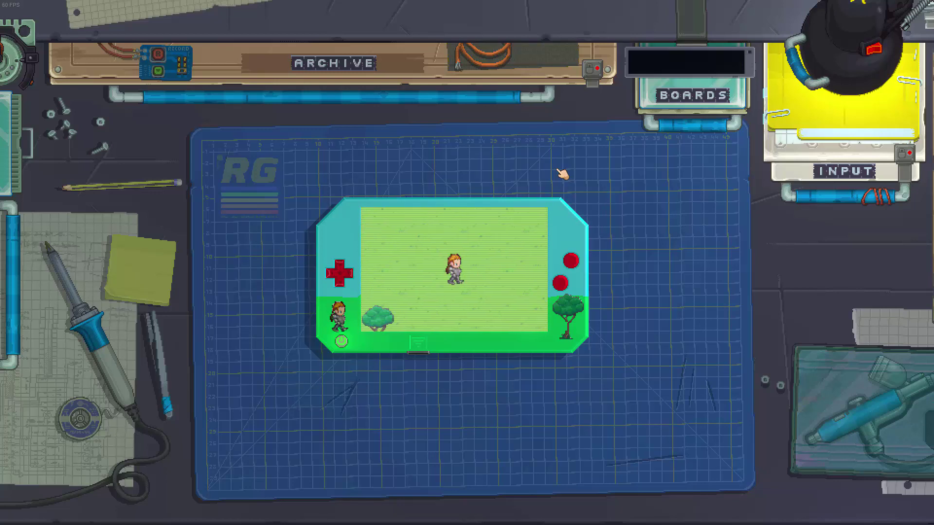
{"action": "key", "text": "Left"}
{"action": "key", "text": "Left"}
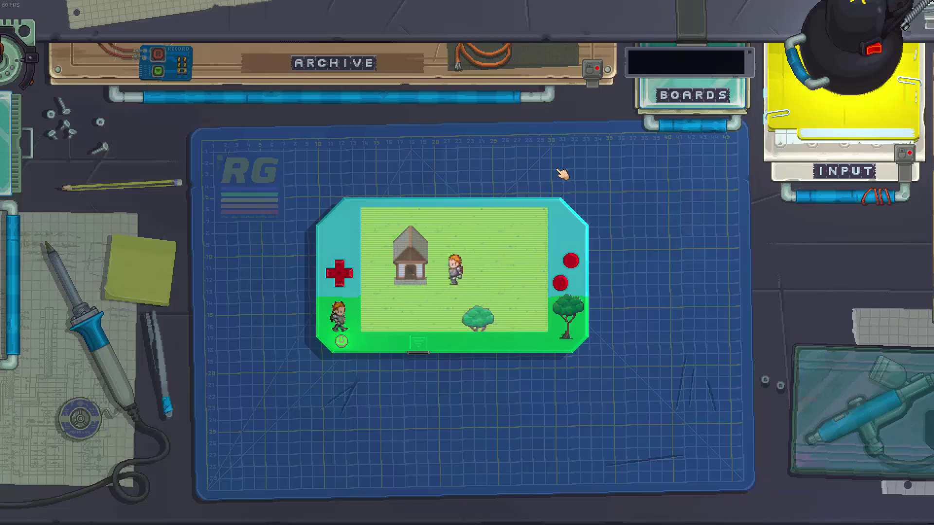
{"action": "key", "text": "Left"}
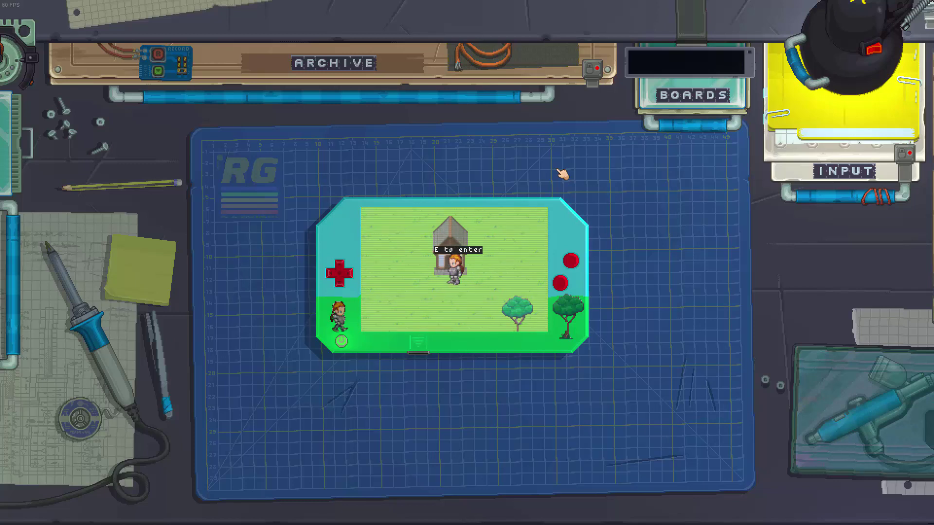
Step: Enter the house and walk the character left and down across the stone-walled room
{"action": "key", "text": "e"}
{"action": "key", "text": "Left"}
{"action": "key", "text": "Up"}
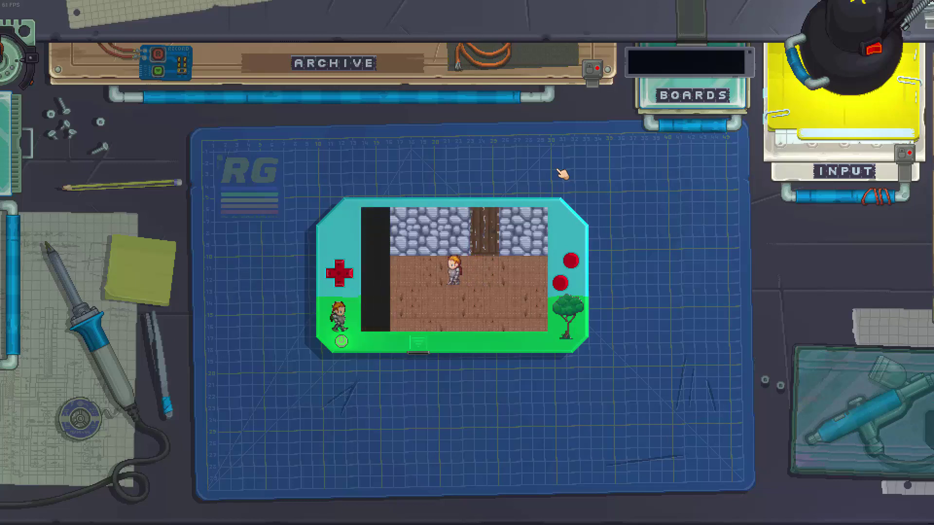
{"action": "key", "text": "Down"}
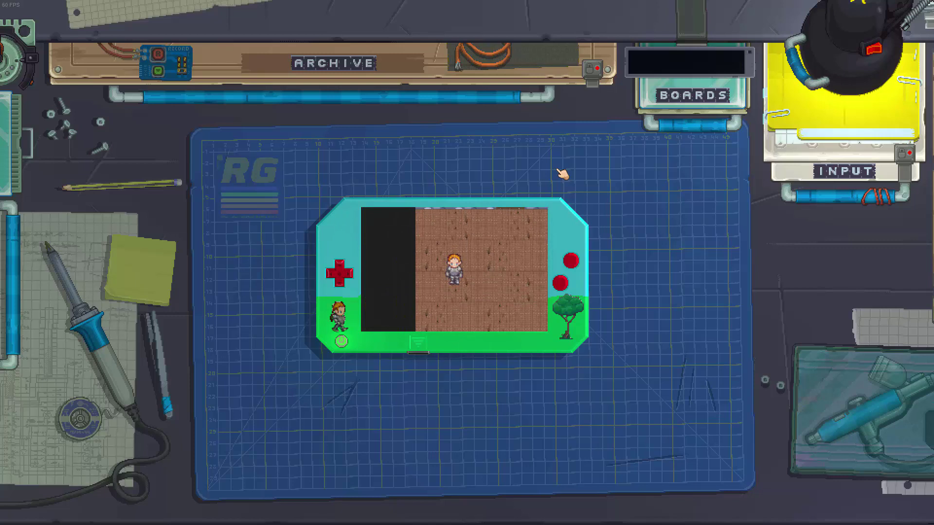
{"action": "key", "text": "Left"}
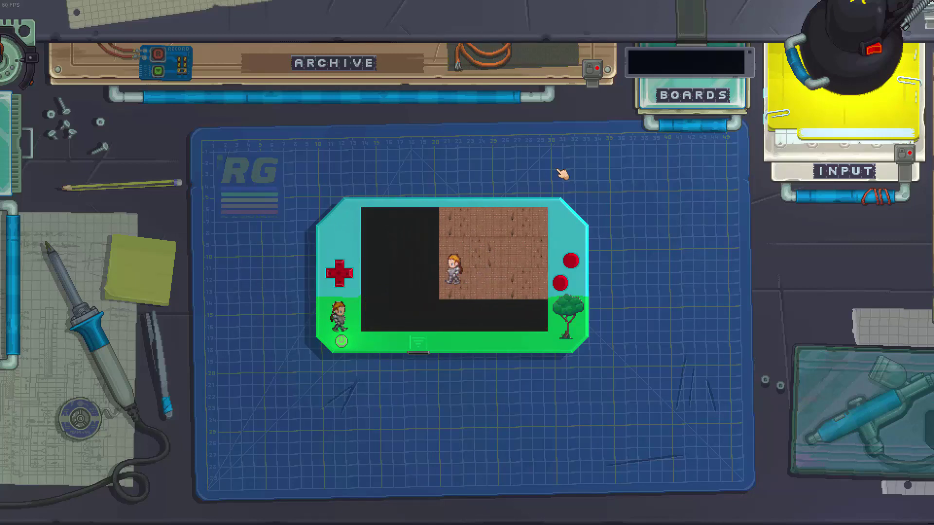
{"action": "key", "text": "Down"}
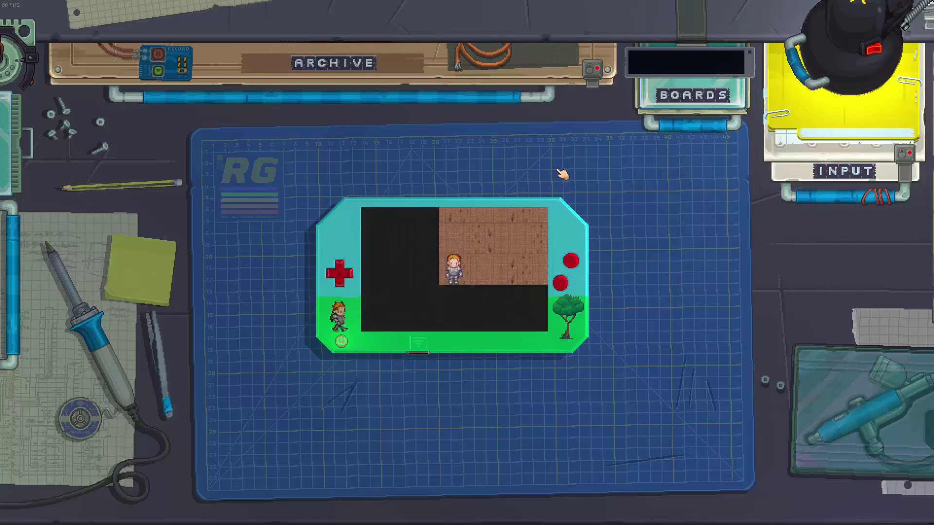
{"action": "key", "text": "Left"}
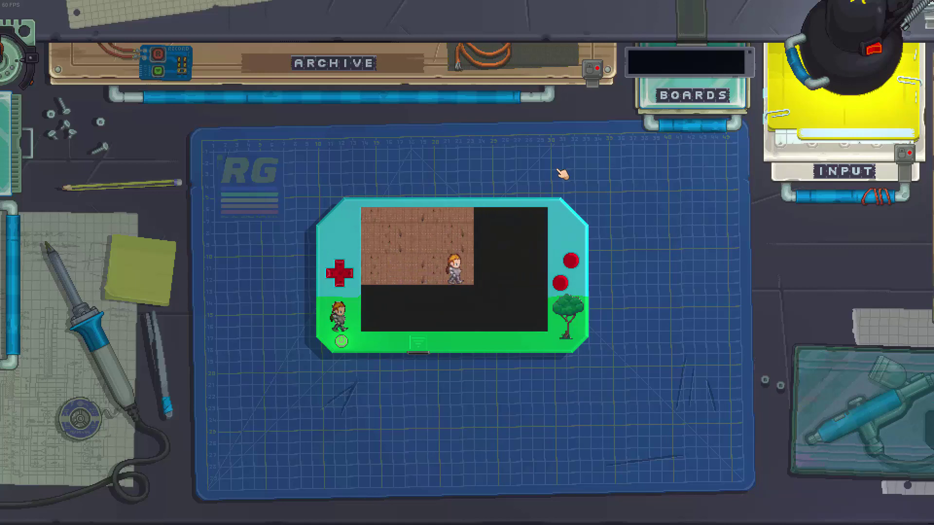
{"action": "key", "text": "Up"}
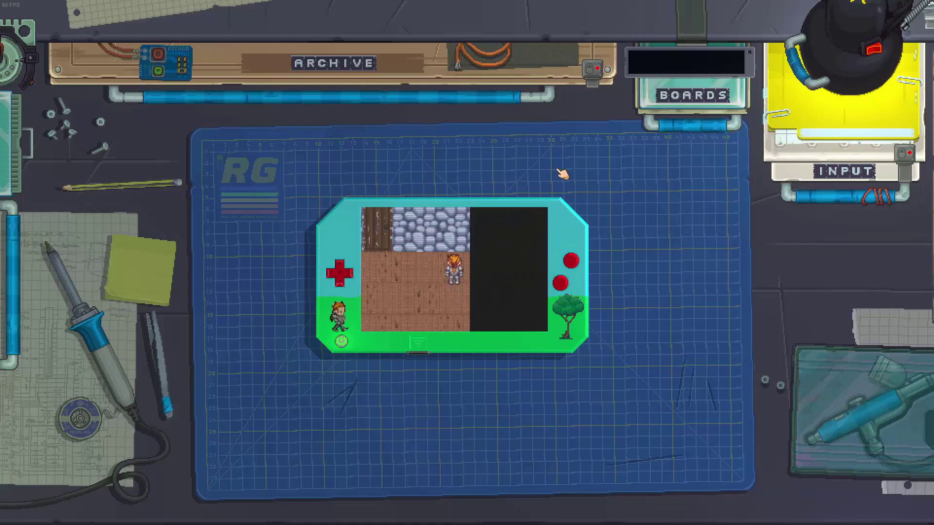
Step: Walk through the room and line the character up with the exit door
{"action": "key", "text": "Up"}
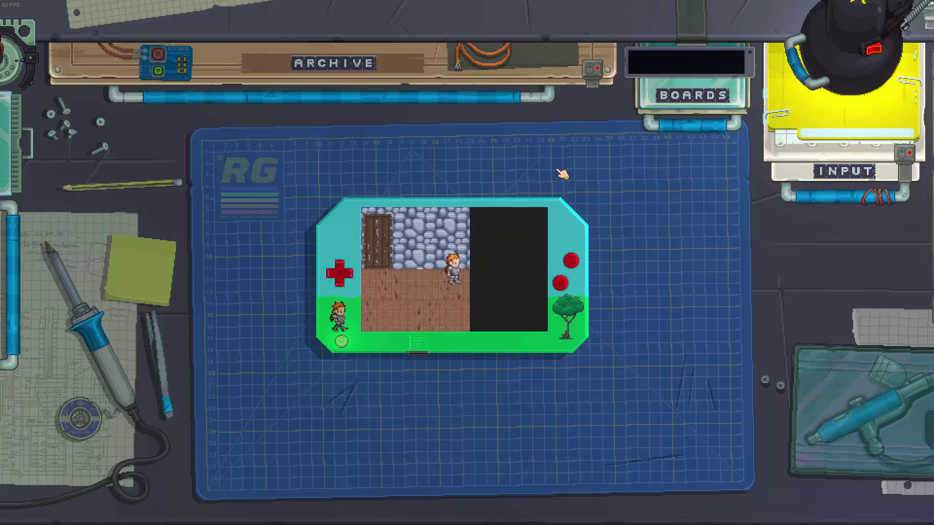
{"action": "key", "text": "Left"}
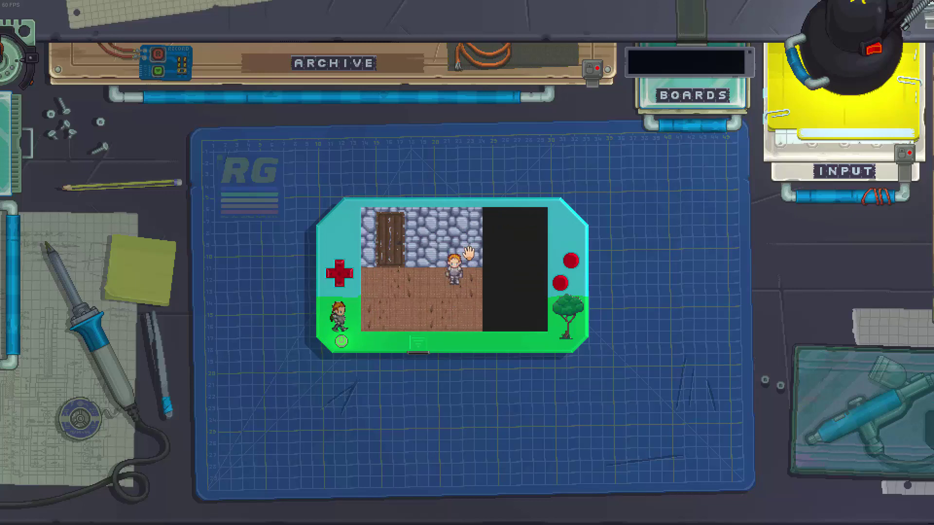
{"action": "key", "text": "Down"}
{"action": "key", "text": "Left"}
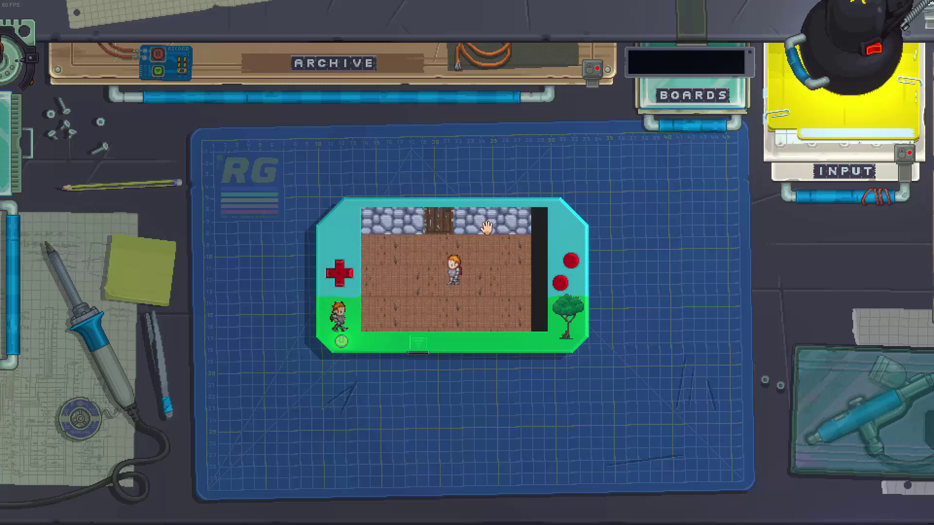
{"action": "key", "text": "Left"}
{"action": "key", "text": "Down"}
{"action": "key", "text": "Up"}
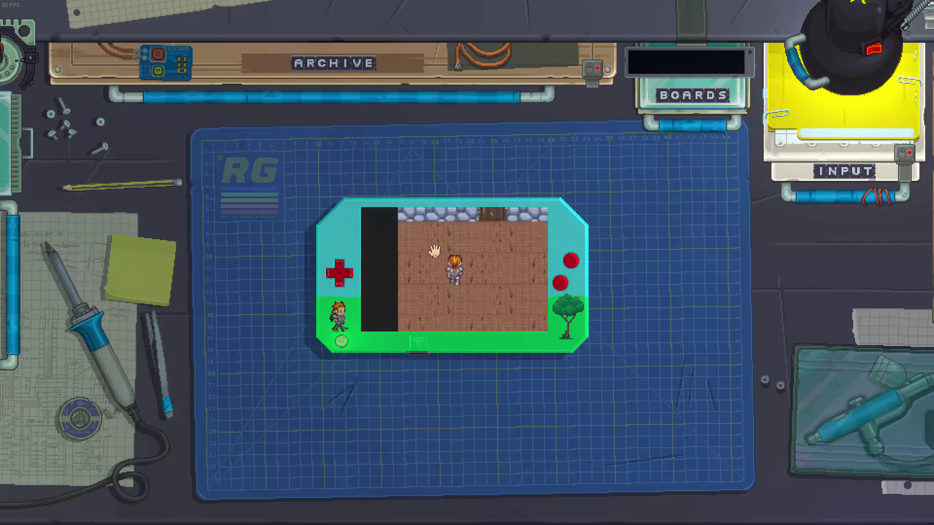
{"action": "key", "text": "Up"}
{"action": "key", "text": "Right"}
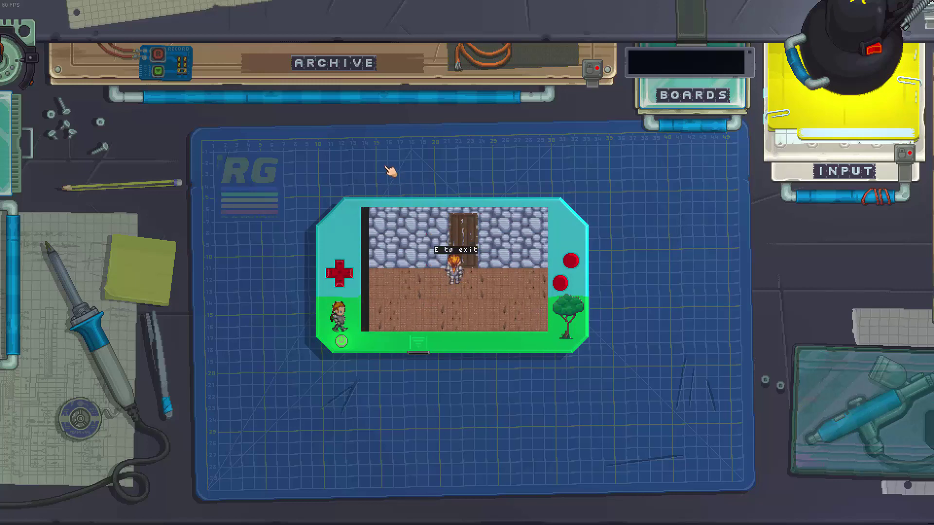
Step: Exit the house and walk left, down, right and up around the grass near the tree
{"action": "key", "text": "e"}
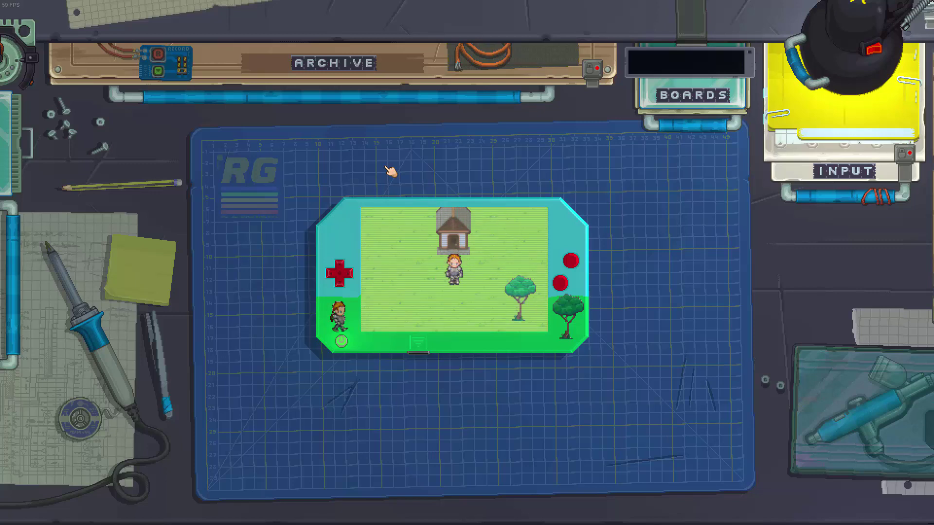
{"action": "key", "text": "Left"}
{"action": "key", "text": "Up"}
{"action": "key", "text": "Left"}
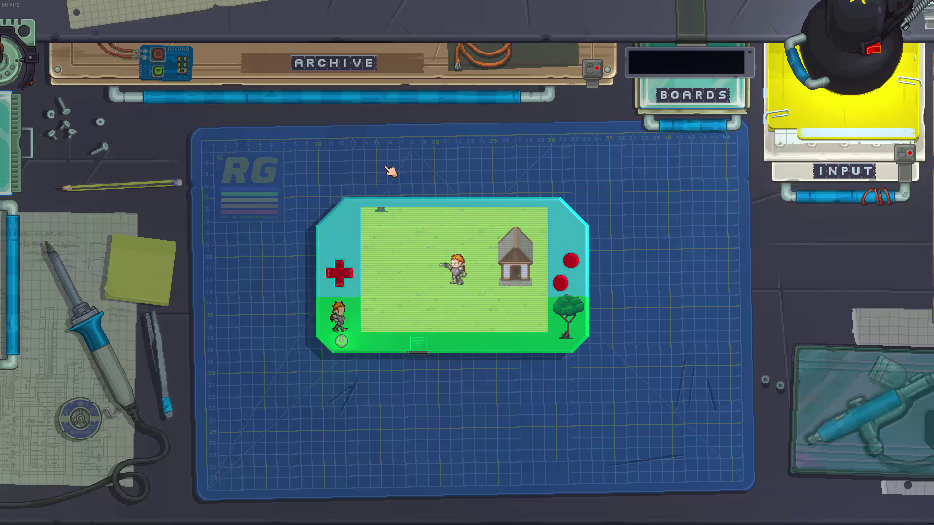
{"action": "key", "text": "Down"}
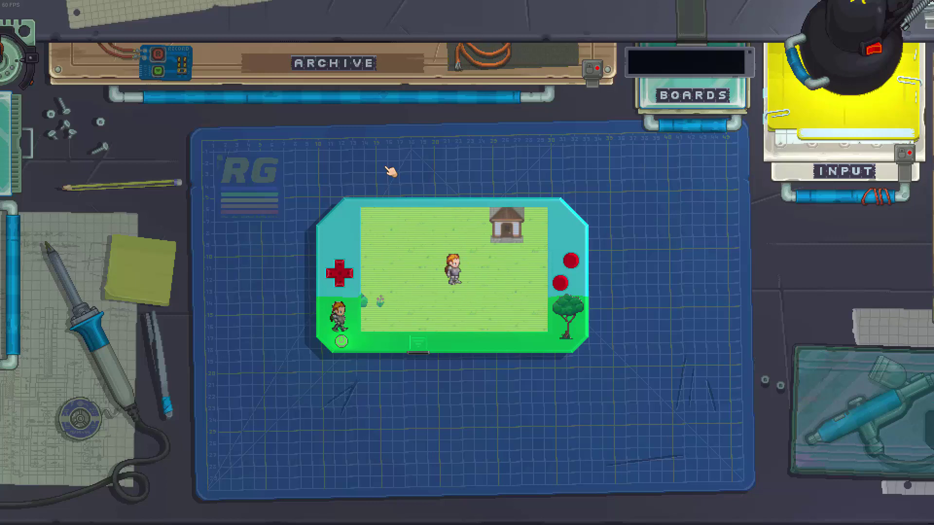
{"action": "key", "text": "Down"}
{"action": "key", "text": "Down"}
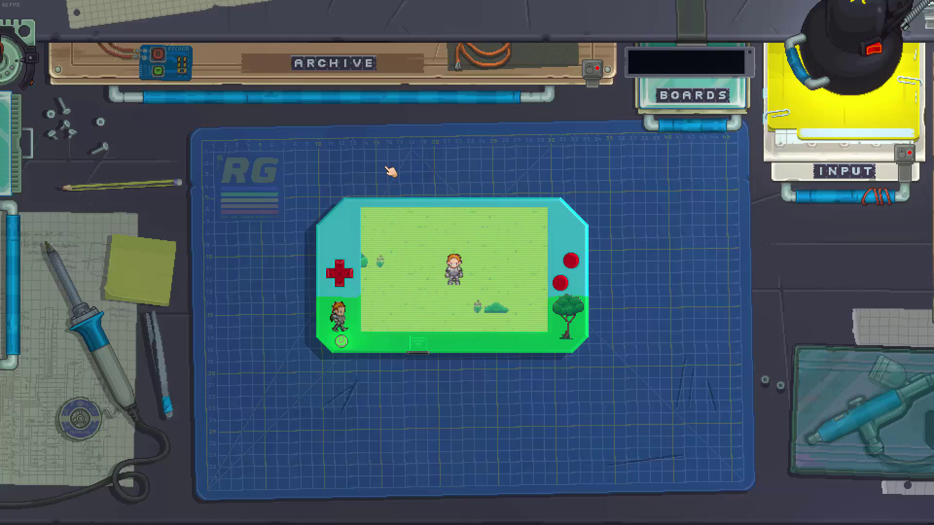
{"action": "key", "text": "Right"}
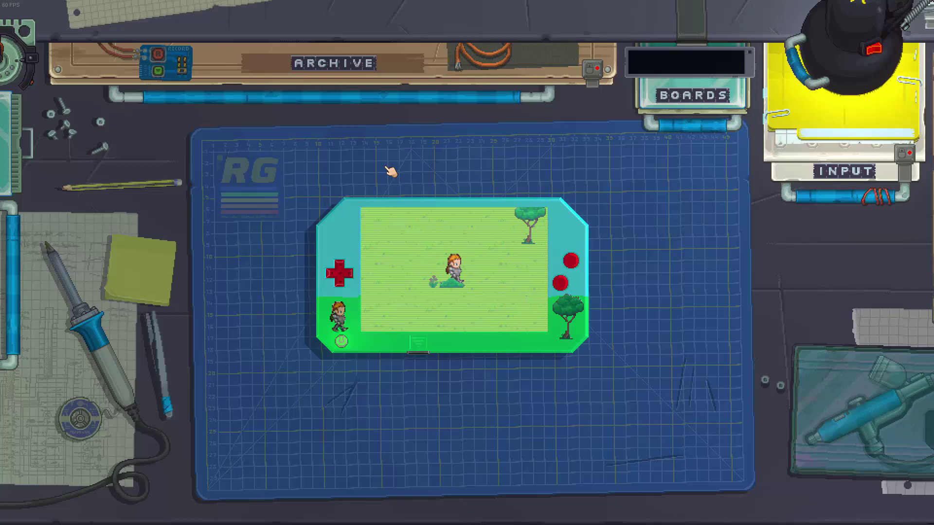
{"action": "key", "text": "Up"}
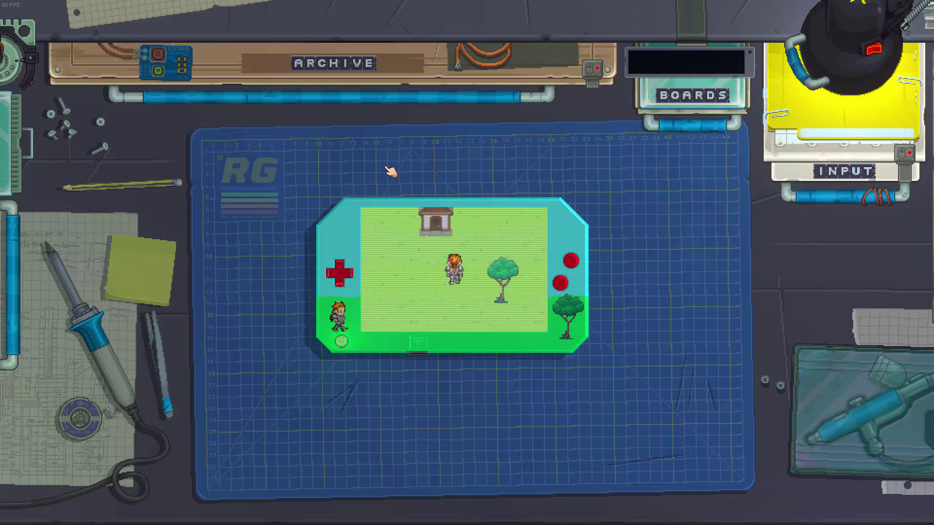
{"action": "key", "text": "Right"}
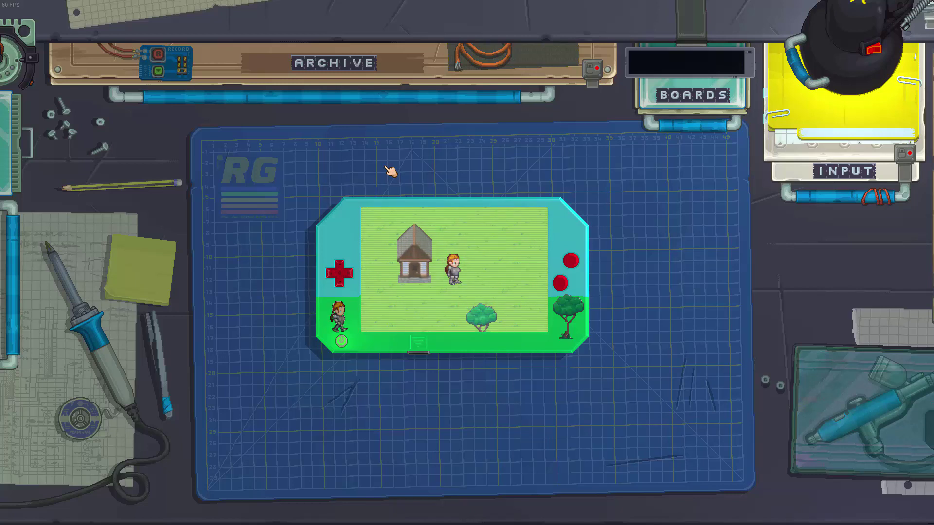
Step: Walk the hero down, left and right across the map so the scenery scrolls
{"action": "key", "text": "Down"}
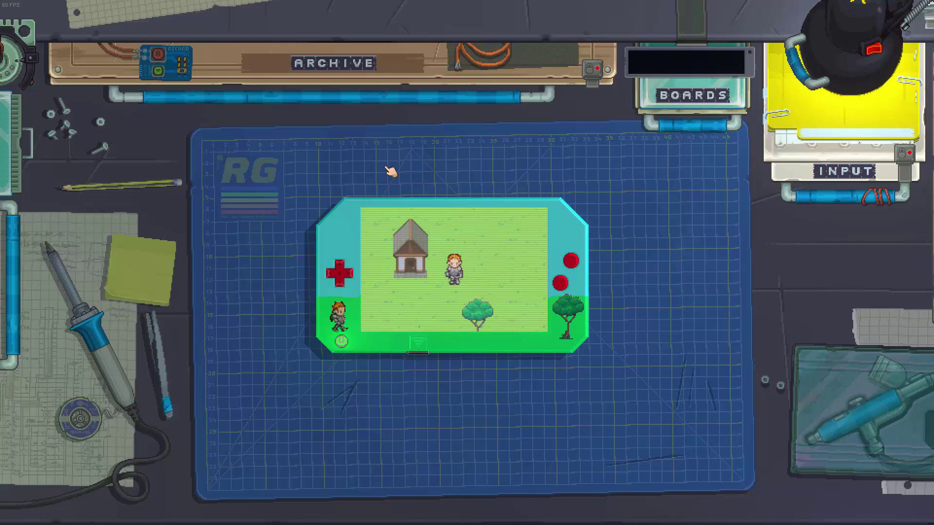
{"action": "key", "text": "Left"}
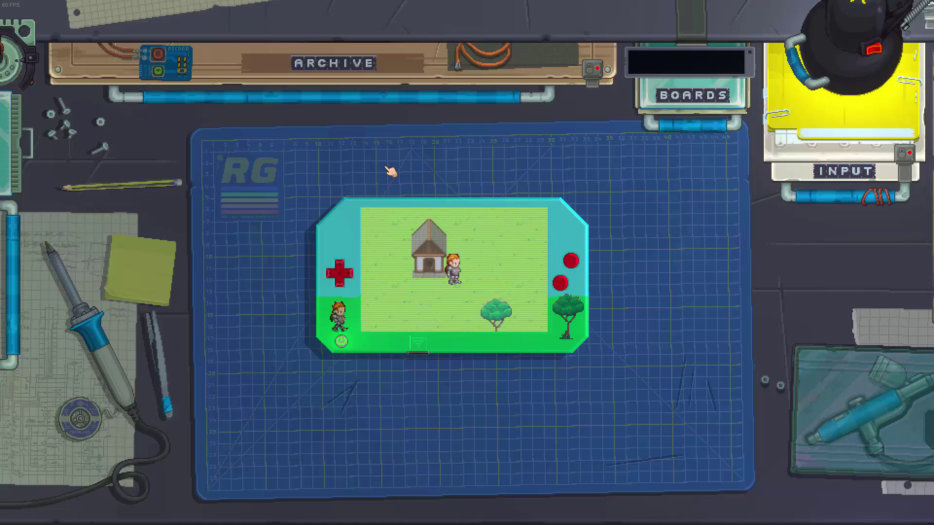
{"action": "key", "text": "Right"}
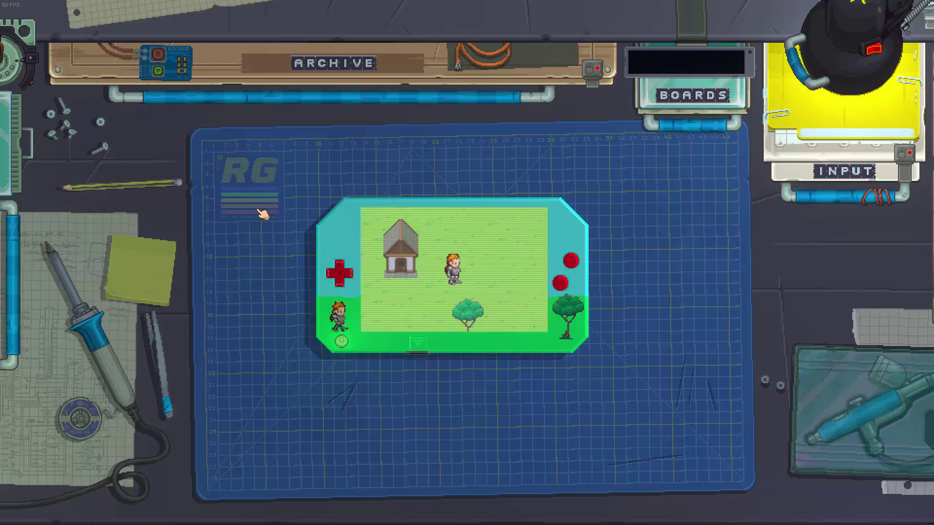
{"action": "key", "text": "Left"}
{"action": "key", "text": "Down"}
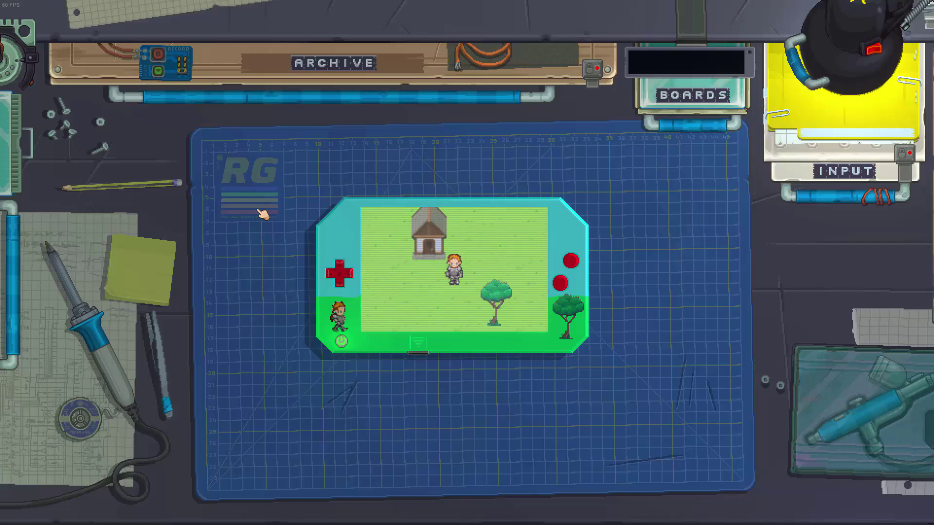
{"action": "key", "text": "Left"}
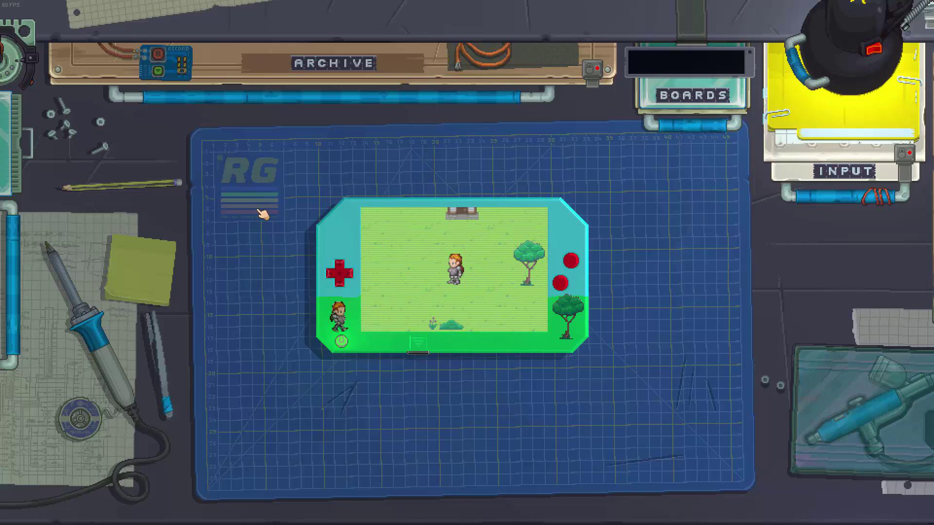
Step: Walk the hero up past the house, then down toward a tree and back left
{"action": "key", "text": "Up"}
{"action": "key", "text": "Left"}
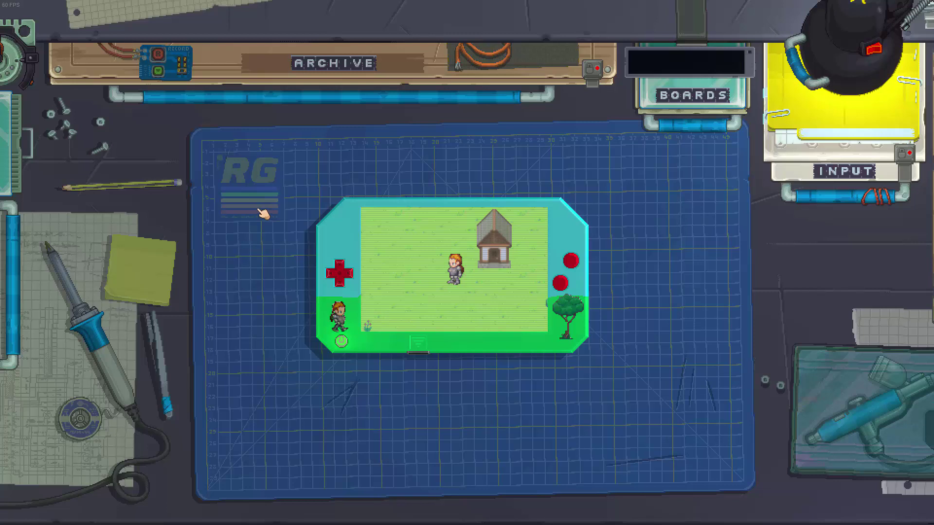
{"action": "key", "text": "Down"}
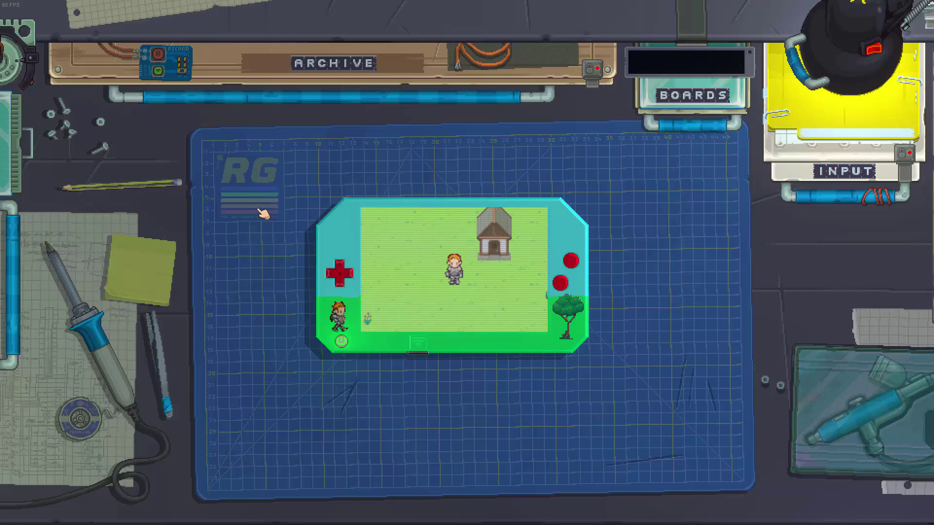
{"action": "key", "text": "Down"}
{"action": "key", "text": "Right"}
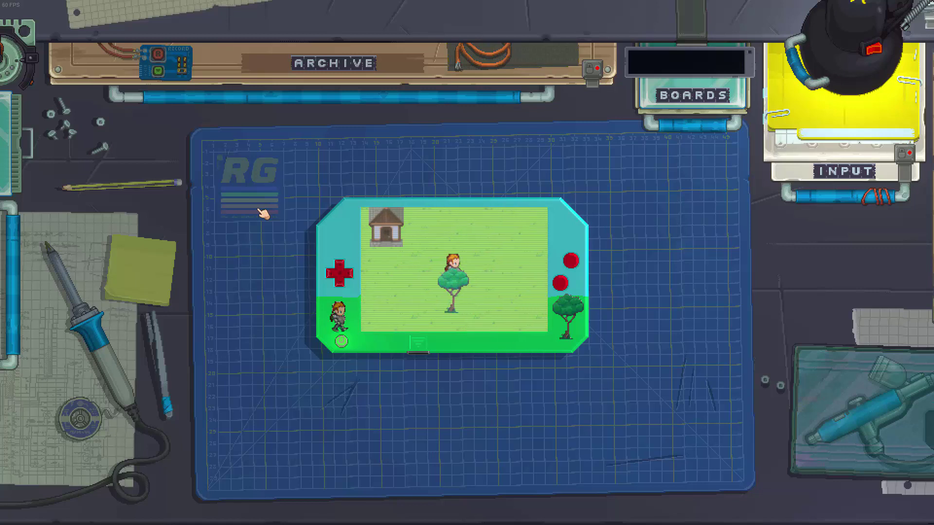
{"action": "key", "text": "Up"}
{"action": "key", "text": "Left"}
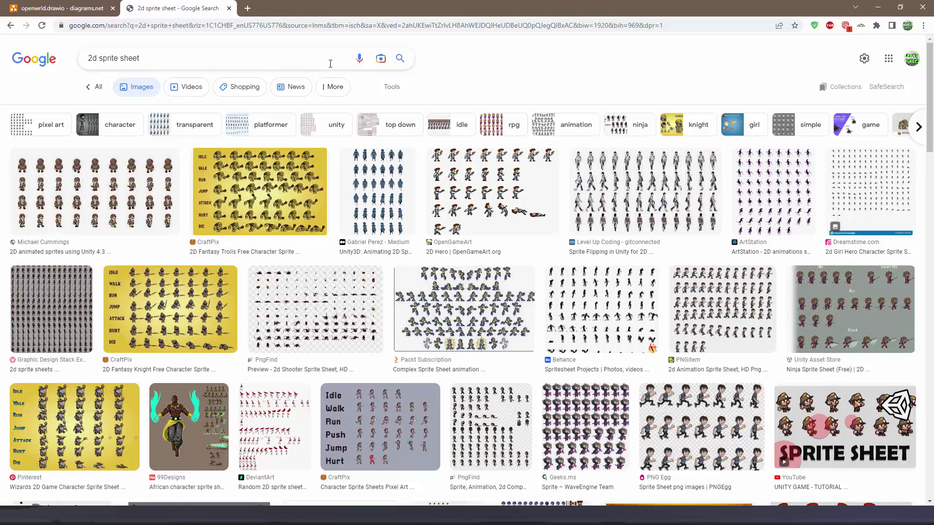
Step: Scroll through the '2d sprite sheet' image results looking for a usable character sheet
{"action": "scroll", "coordinate": [589, 282], "scroll_direction": "down", "scroll_amount": 4}
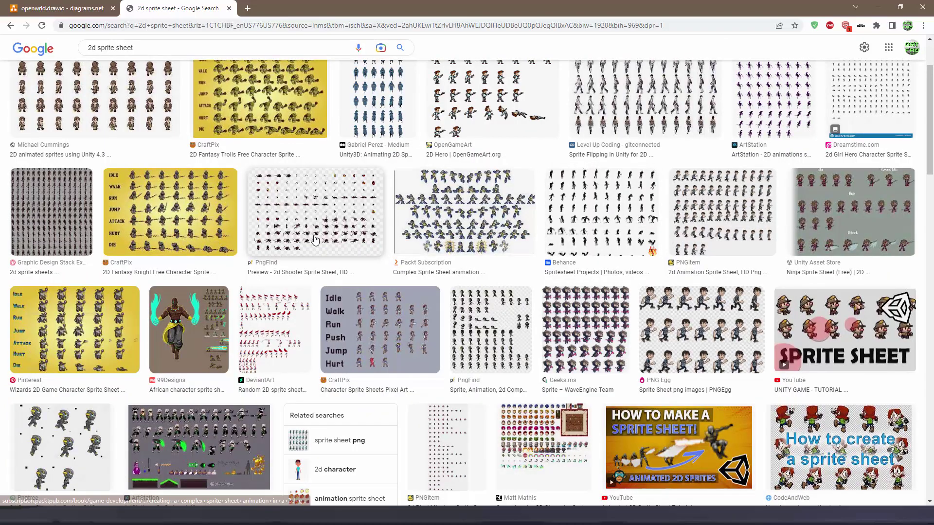
{"action": "scroll", "coordinate": [311, 241], "scroll_direction": "down", "scroll_amount": 6}
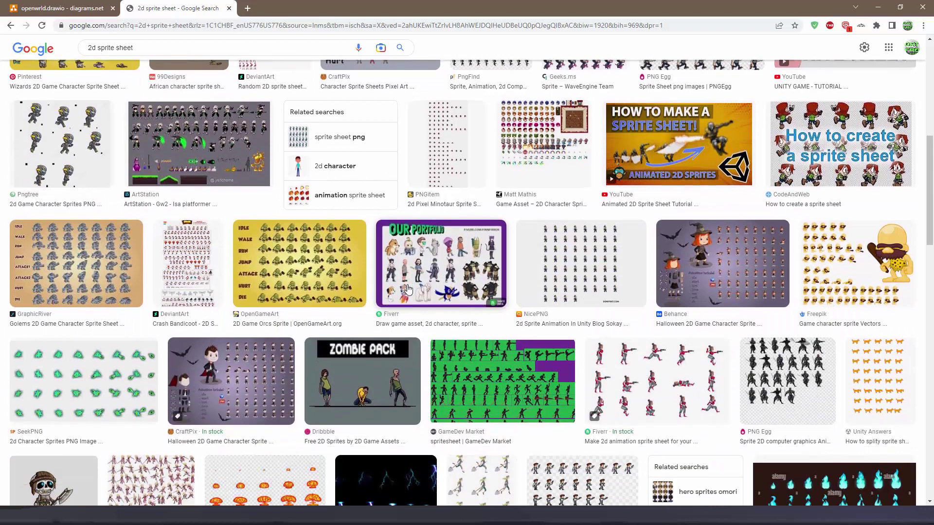
{"action": "scroll", "coordinate": [352, 265], "scroll_direction": "down", "scroll_amount": 1}
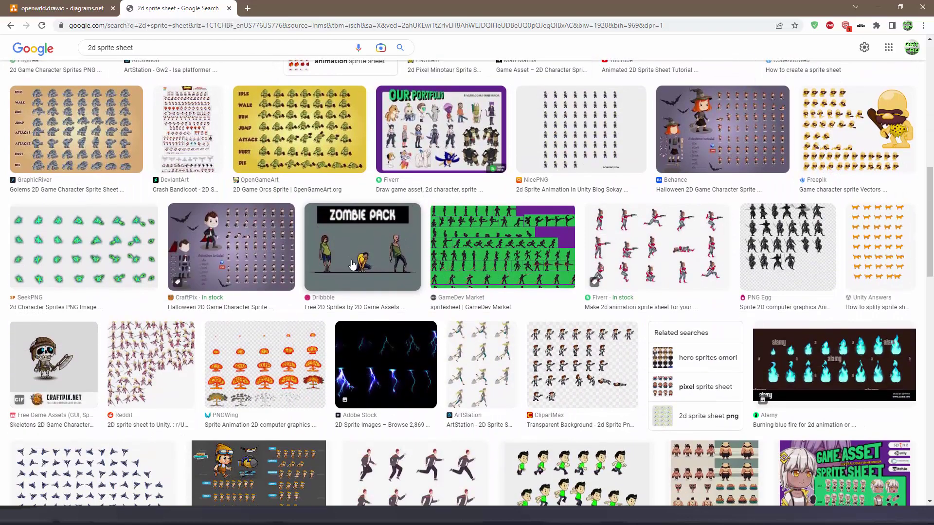
{"action": "scroll", "coordinate": [384, 294], "scroll_direction": "down", "scroll_amount": 1}
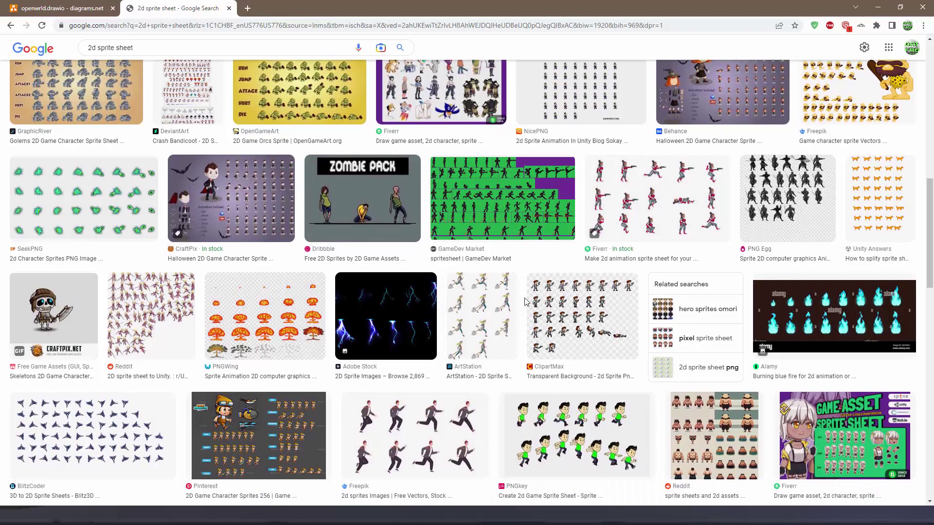
{"action": "scroll", "coordinate": [525, 302], "scroll_direction": "down", "scroll_amount": 1}
{"action": "scroll", "coordinate": [525, 301], "scroll_direction": "down", "scroll_amount": 2}
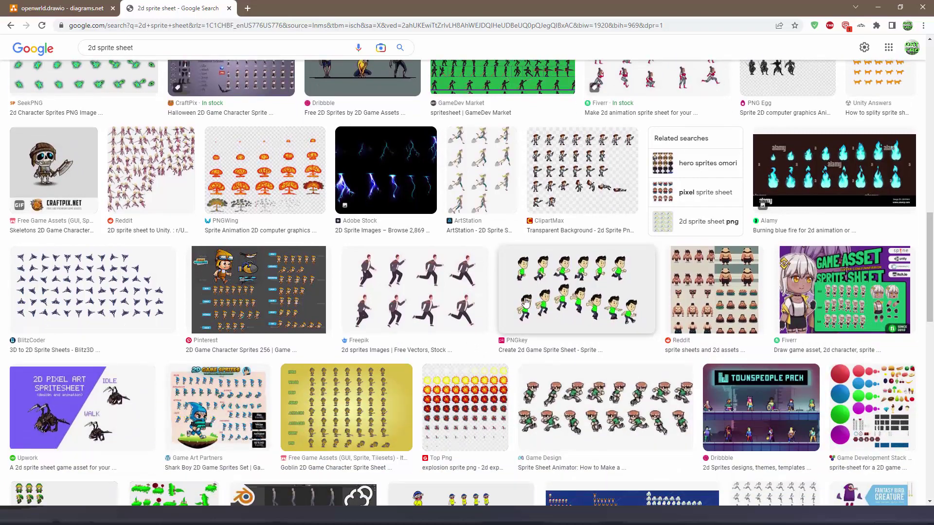
{"action": "scroll", "coordinate": [526, 301], "scroll_direction": "down", "scroll_amount": 2}
{"action": "scroll", "coordinate": [525, 302], "scroll_direction": "down", "scroll_amount": 2}
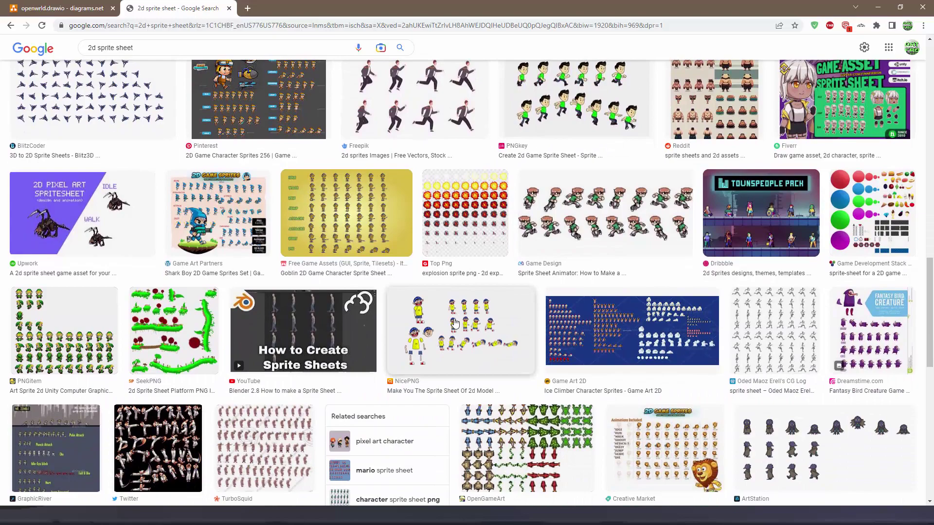
{"action": "scroll", "coordinate": [476, 287], "scroll_direction": "up", "scroll_amount": 3}
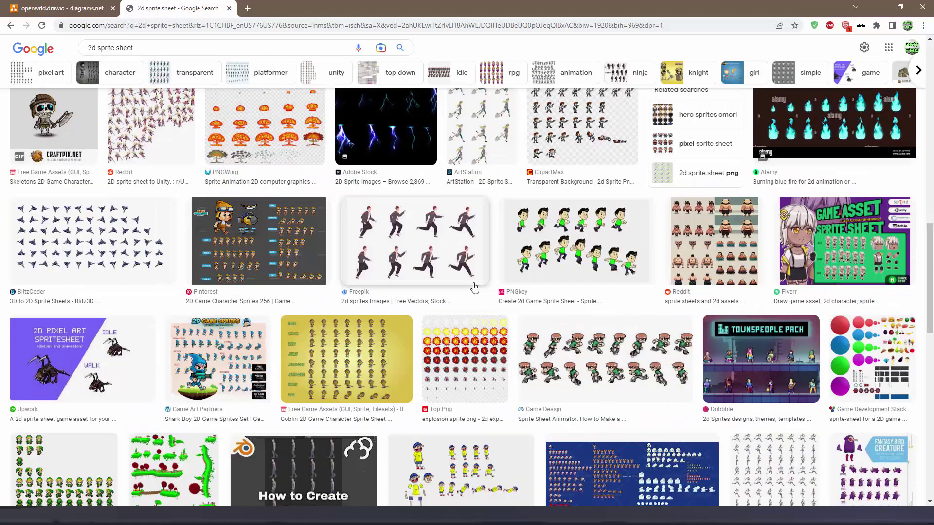
{"action": "scroll", "coordinate": [474, 287], "scroll_direction": "up", "scroll_amount": 4}
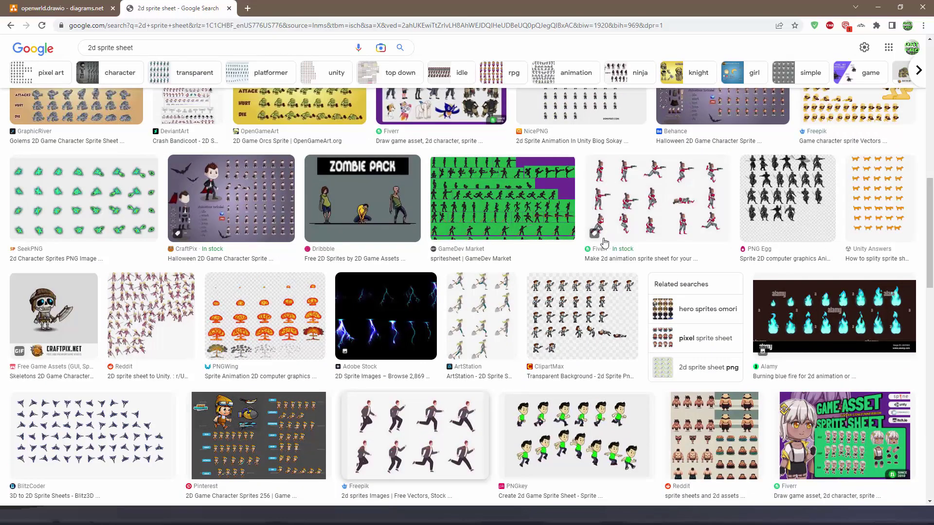
{"action": "scroll", "coordinate": [648, 280], "scroll_direction": "up", "scroll_amount": 4}
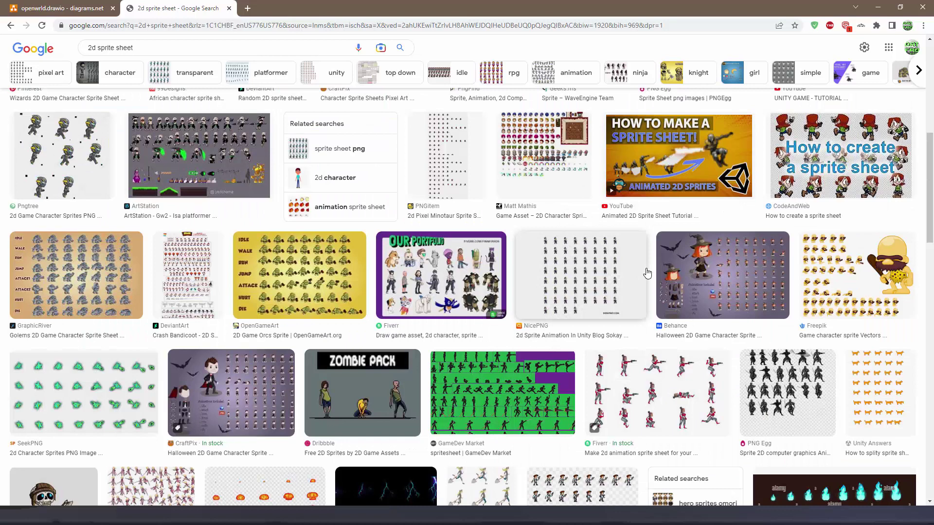
{"action": "scroll", "coordinate": [648, 274], "scroll_direction": "down", "scroll_amount": 3}
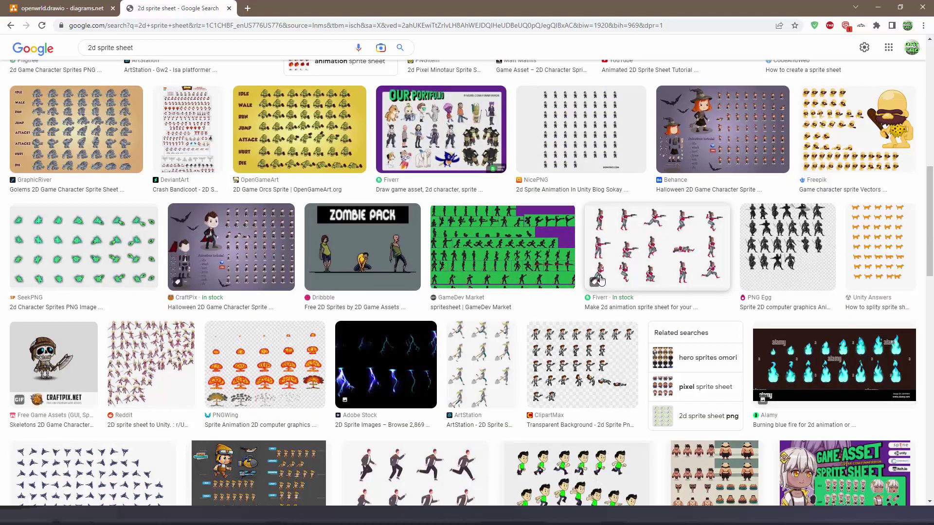
{"action": "scroll", "coordinate": [601, 281], "scroll_direction": "down", "scroll_amount": 2}
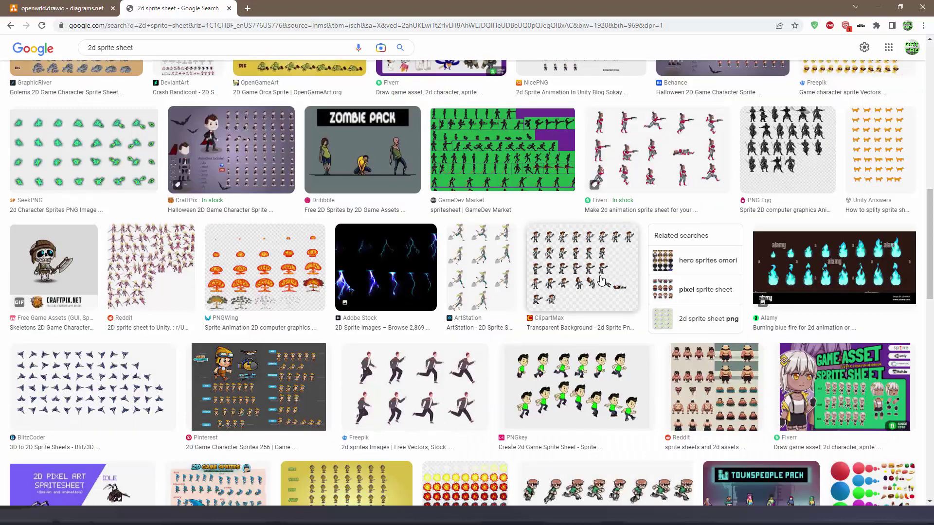
{"action": "scroll", "coordinate": [601, 281], "scroll_direction": "down", "scroll_amount": 4}
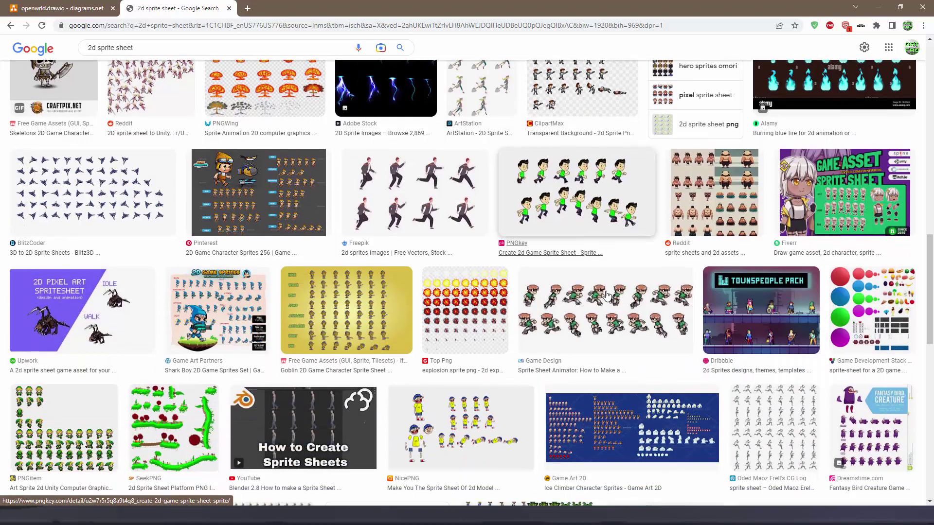
{"action": "scroll", "coordinate": [607, 295], "scroll_direction": "down", "scroll_amount": 1}
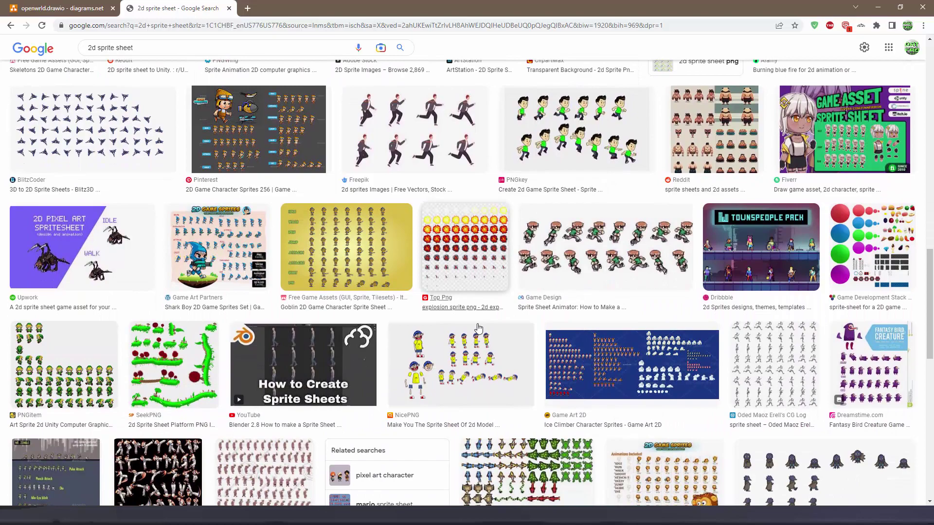
{"action": "scroll", "coordinate": [478, 328], "scroll_direction": "down", "scroll_amount": 2}
Step: Preview the pink-figures sprite sheet result
{"action": "left_click", "coordinate": [265, 352]}
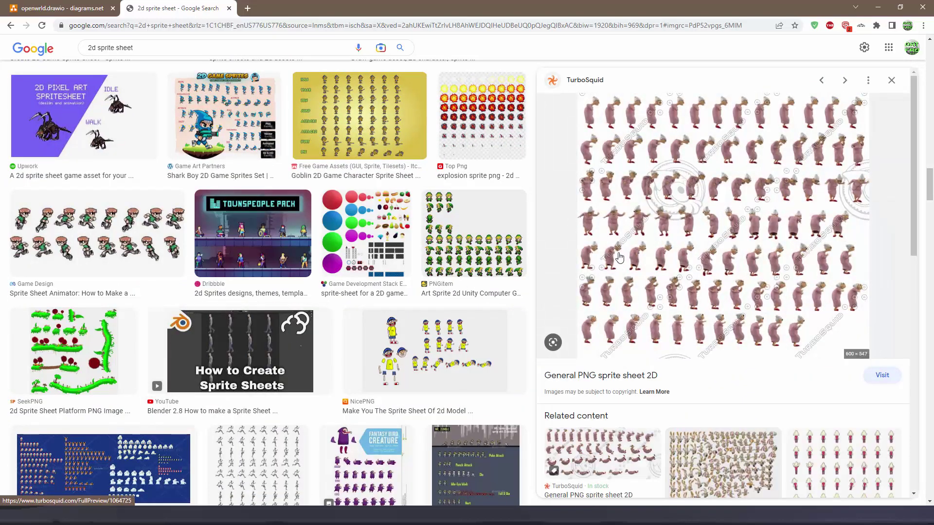
{"action": "scroll", "coordinate": [462, 219], "scroll_direction": "down", "scroll_amount": 4}
{"action": "scroll", "coordinate": [457, 205], "scroll_direction": "up", "scroll_amount": 3}
Step: Preview the PNGitem Link sprite sheet, then switch to the GIMP openWorld.xcf window
{"action": "left_click", "coordinate": [452, 187]}
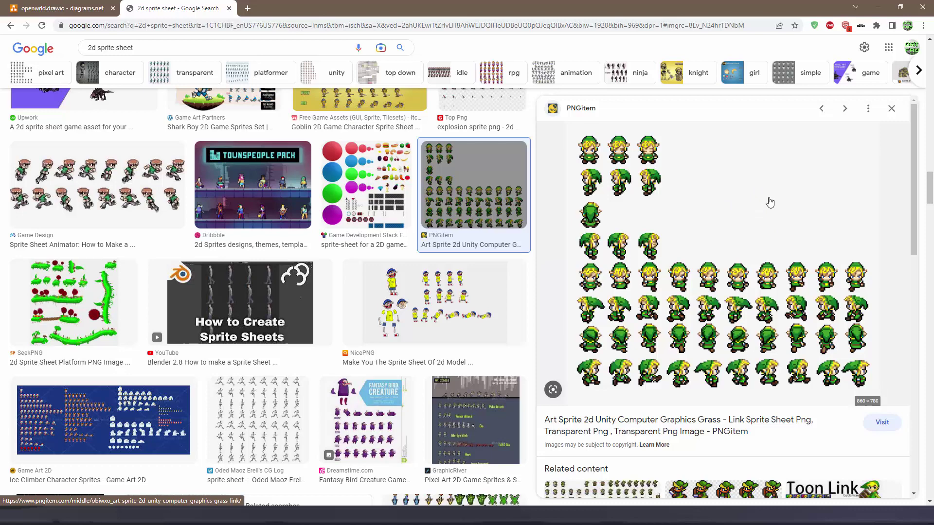
{"action": "scroll", "coordinate": [709, 208], "scroll_direction": "up", "scroll_amount": 2}
{"action": "scroll", "coordinate": [709, 209], "scroll_direction": "down", "scroll_amount": 2}
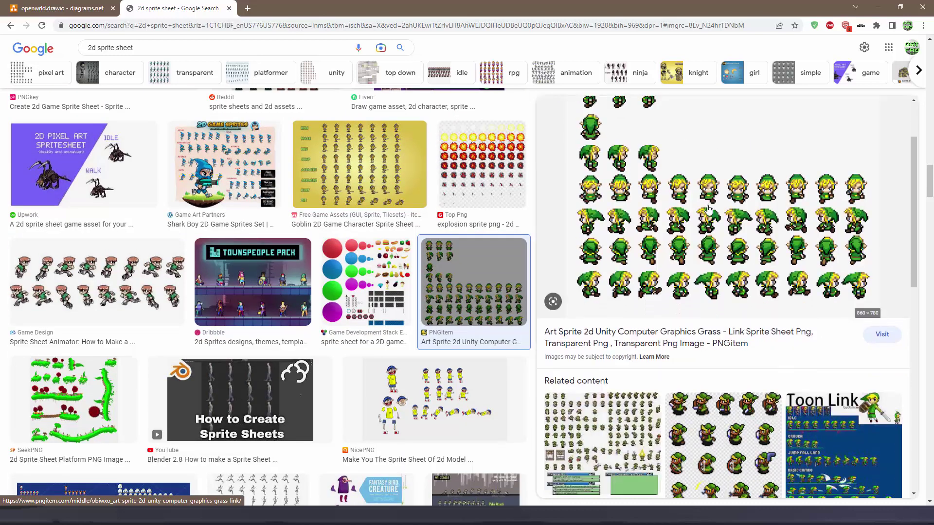
{"action": "scroll", "coordinate": [709, 210], "scroll_direction": "down", "scroll_amount": 2}
{"action": "scroll", "coordinate": [730, 212], "scroll_direction": "up", "scroll_amount": 4}
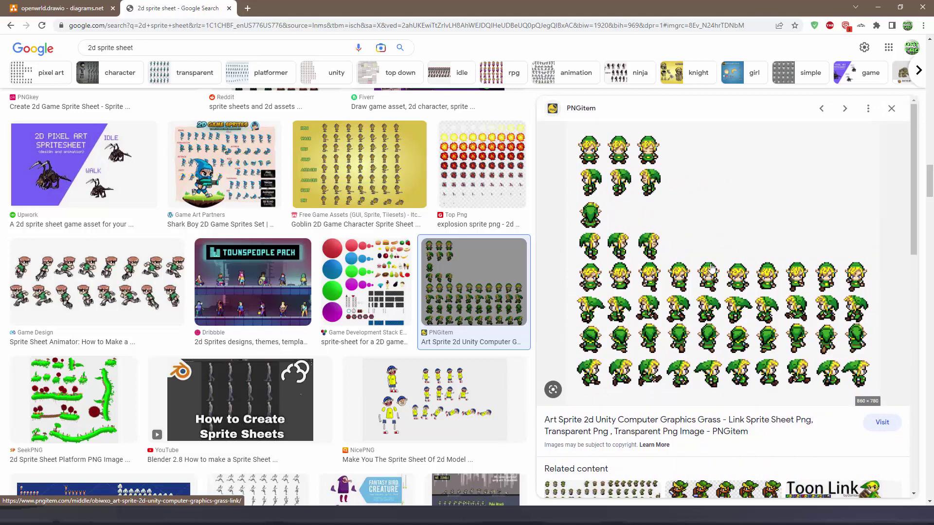
{"action": "scroll", "coordinate": [714, 255], "scroll_direction": "up", "scroll_amount": 2}
{"action": "scroll", "coordinate": [713, 251], "scroll_direction": "down", "scroll_amount": 3}
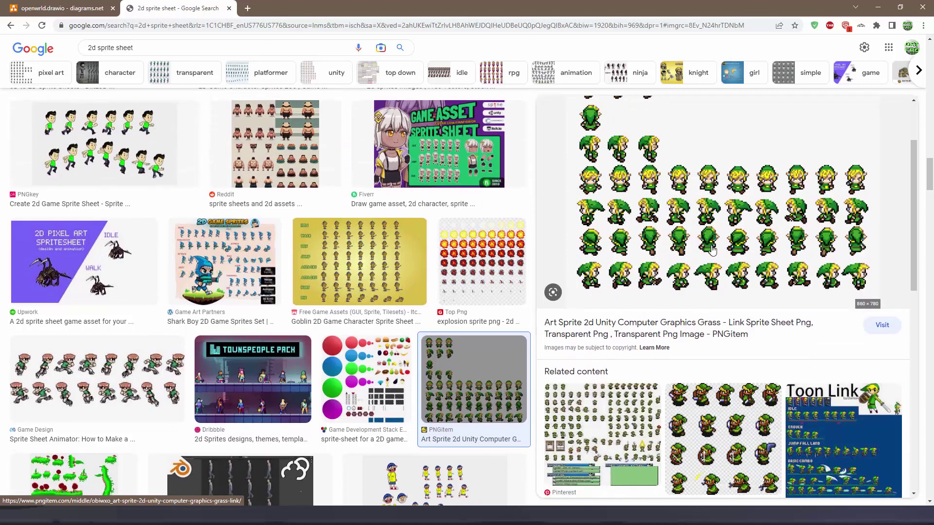
{"action": "scroll", "coordinate": [714, 250], "scroll_direction": "up", "scroll_amount": 3}
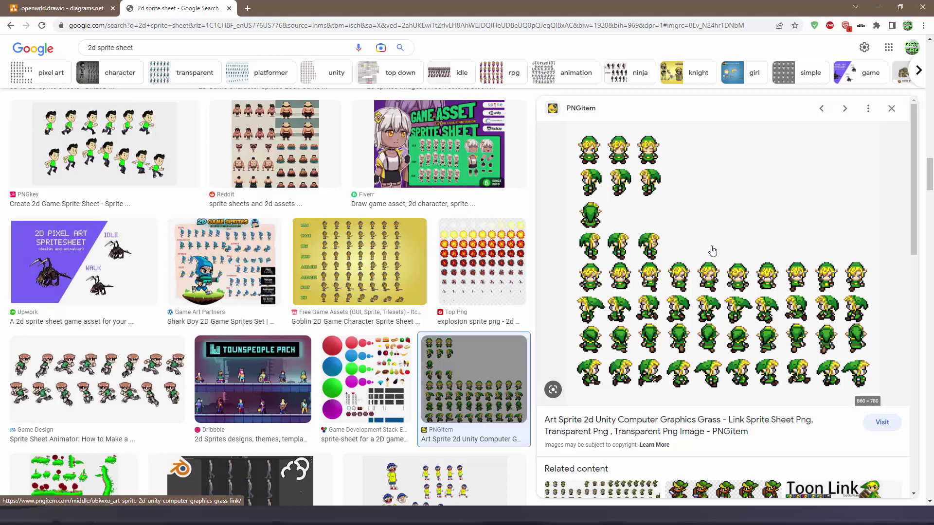
{"action": "scroll", "coordinate": [686, 258], "scroll_direction": "up", "scroll_amount": 4}
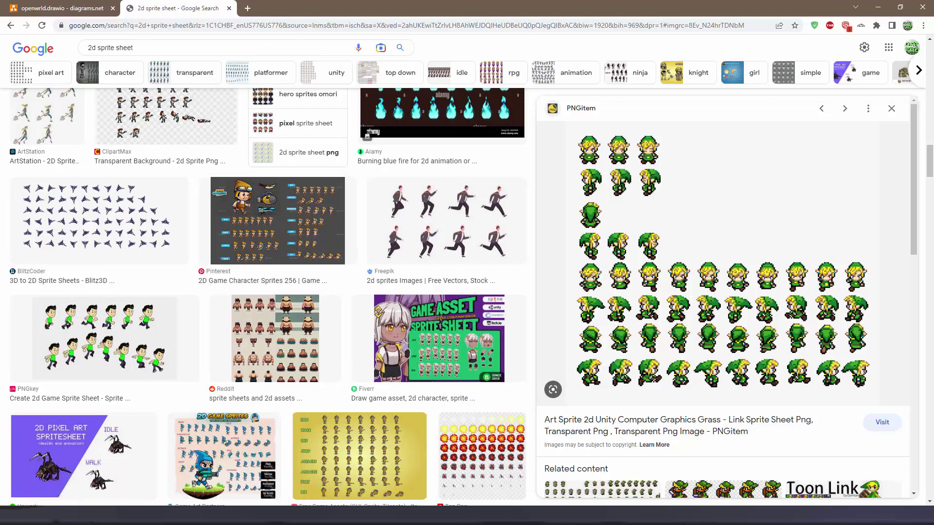
{"action": "key", "text": "alt+Tab"}
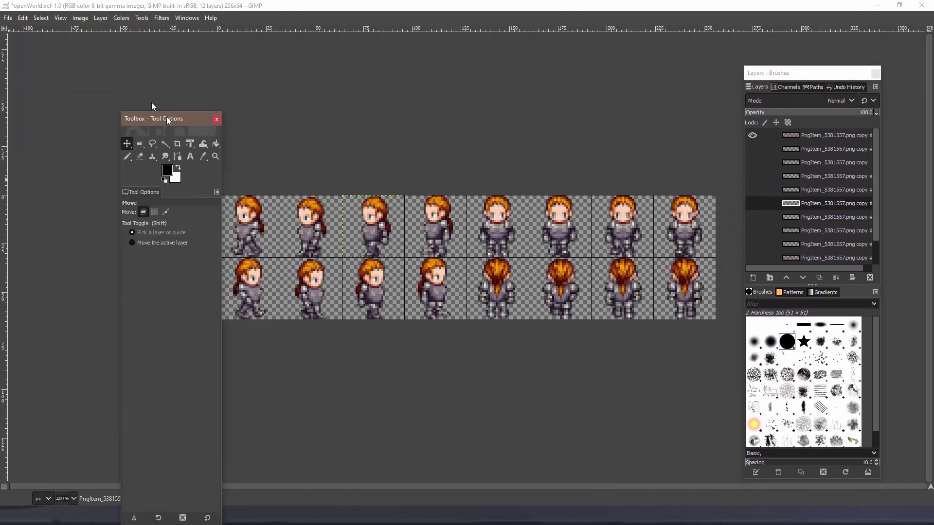
{"action": "left_click_drag", "start_coordinate": [166, 117], "coordinate": [110, 60]}
{"action": "left_click", "coordinate": [379, 112]}
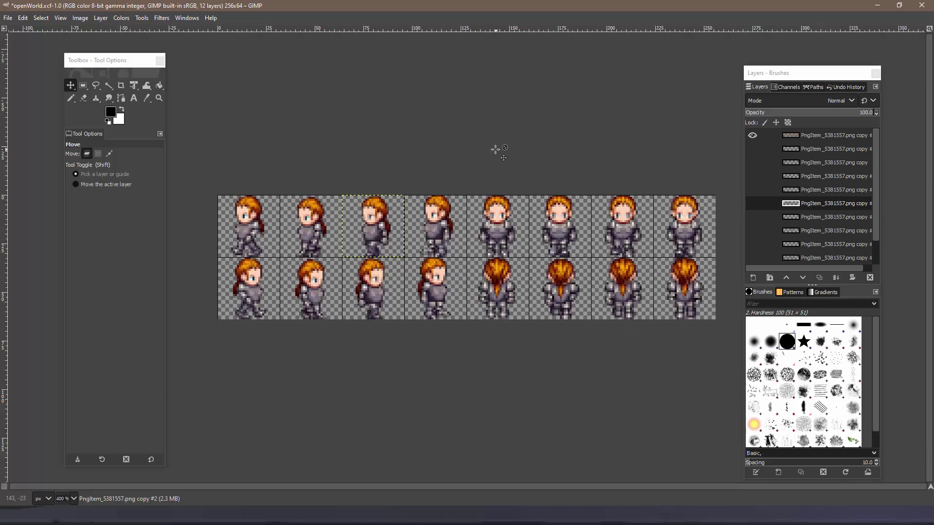
{"action": "scroll", "coordinate": [495, 150], "scroll_direction": "down", "scroll_amount": 1}
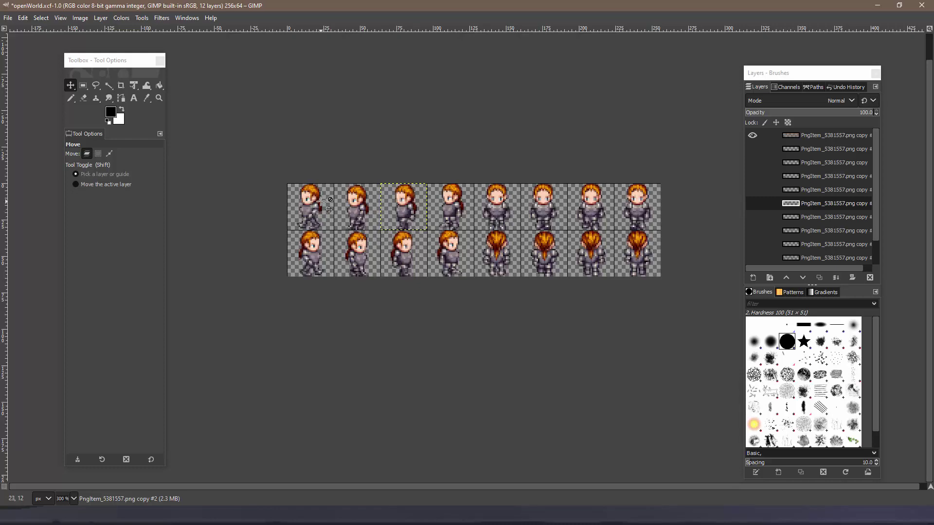
{"action": "scroll", "coordinate": [318, 202], "scroll_direction": "up", "scroll_amount": 2}
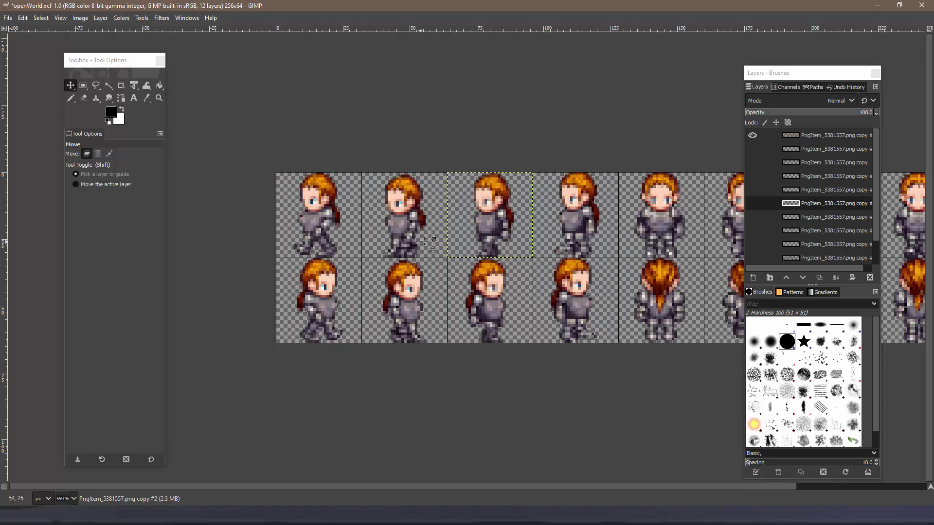
{"action": "scroll", "coordinate": [469, 225], "scroll_direction": "down", "scroll_amount": 1}
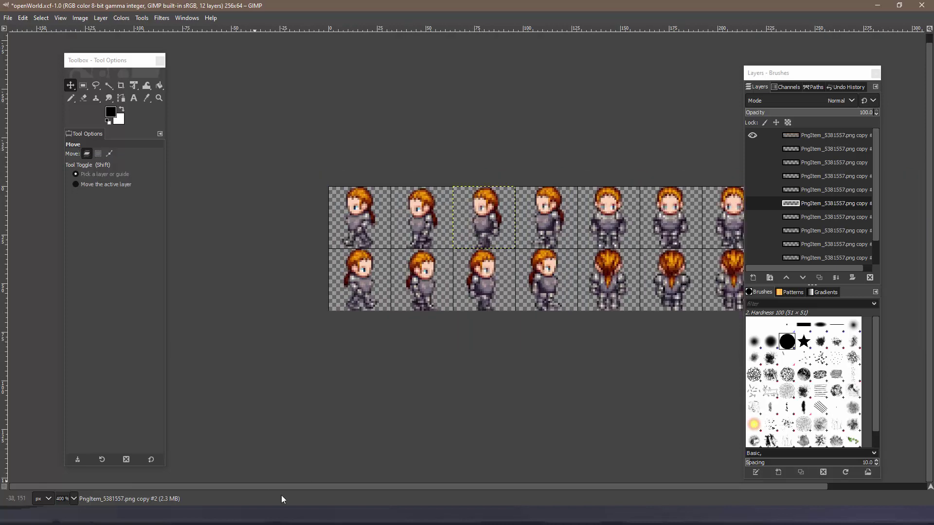
{"action": "scroll", "coordinate": [351, 488], "scroll_direction": "right", "scroll_amount": 3}
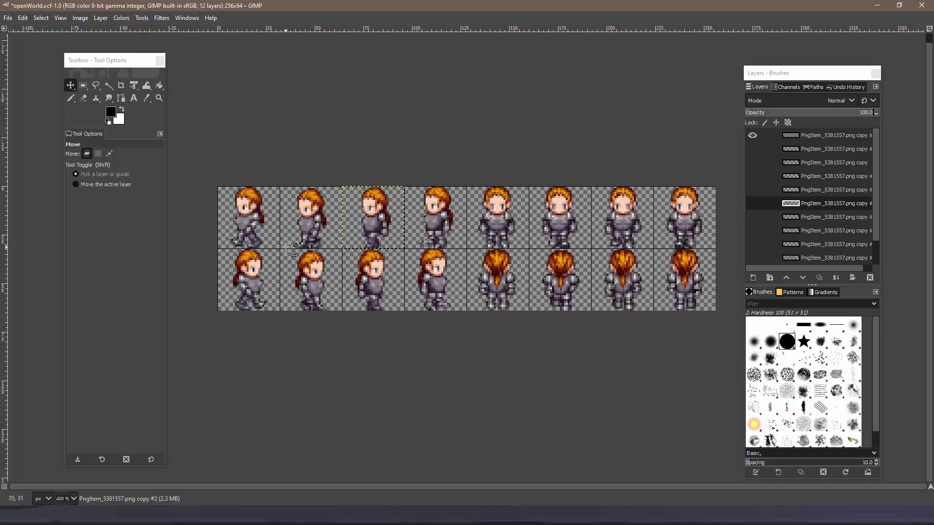
{"action": "left_click", "coordinate": [81, 18]}
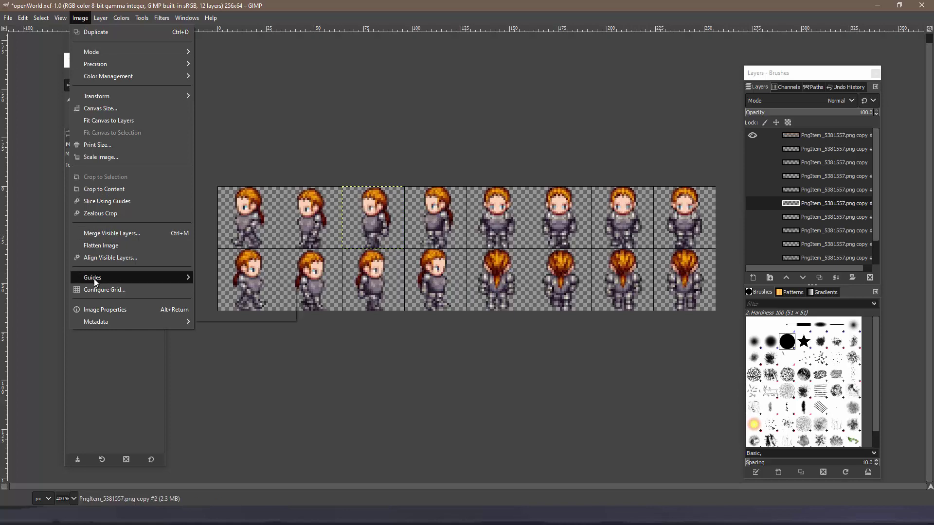
{"action": "left_click", "coordinate": [99, 290]}
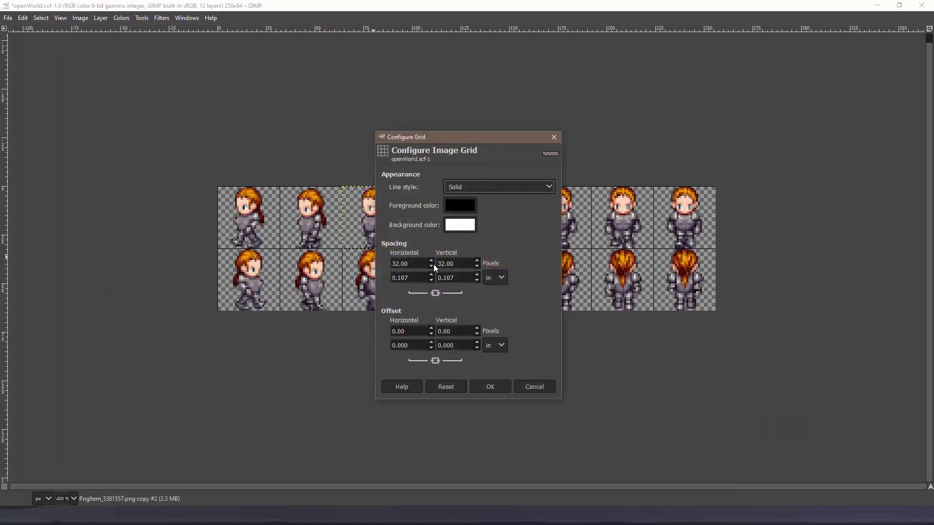
{"action": "left_click", "coordinate": [498, 386]}
{"action": "left_click", "coordinate": [60, 18]}
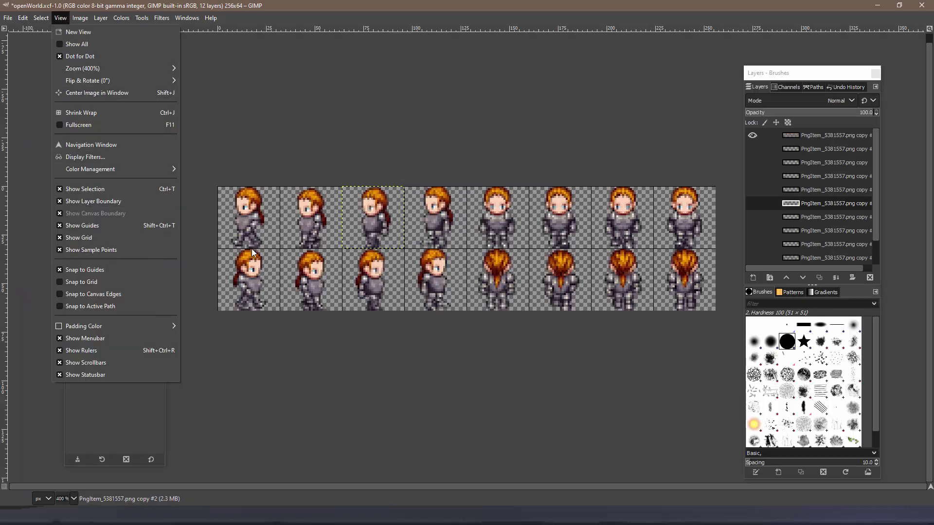
{"action": "left_click", "coordinate": [339, 360]}
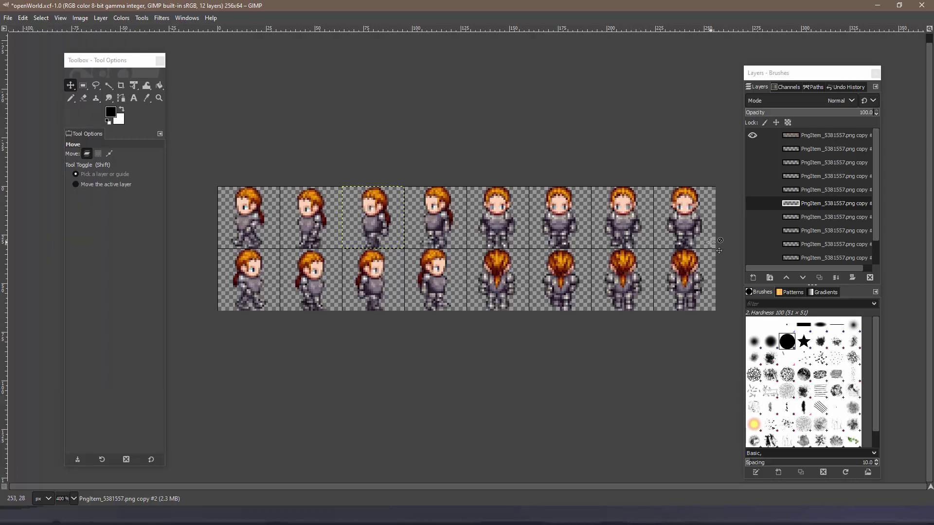
{"action": "left_click", "coordinate": [752, 136], "text": "shift"}
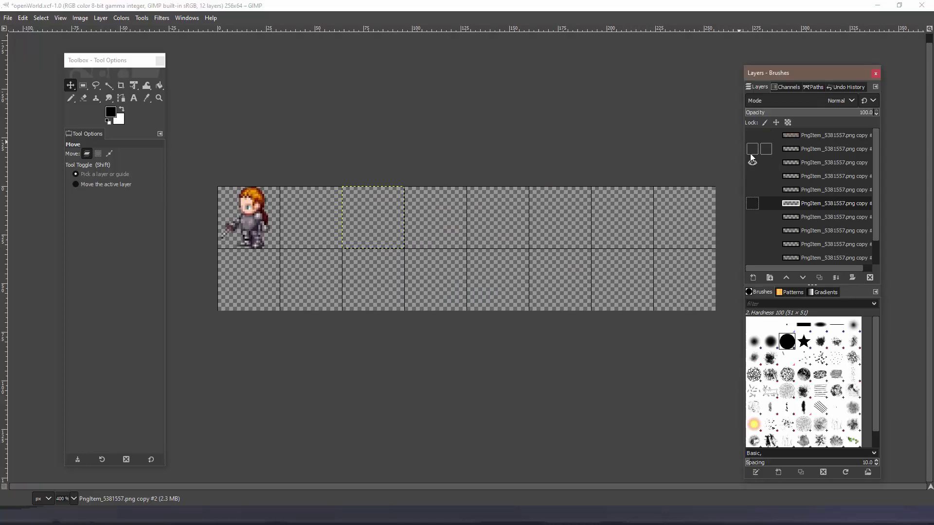
{"action": "left_click", "coordinate": [751, 153]}
{"action": "left_click", "coordinate": [752, 176]}
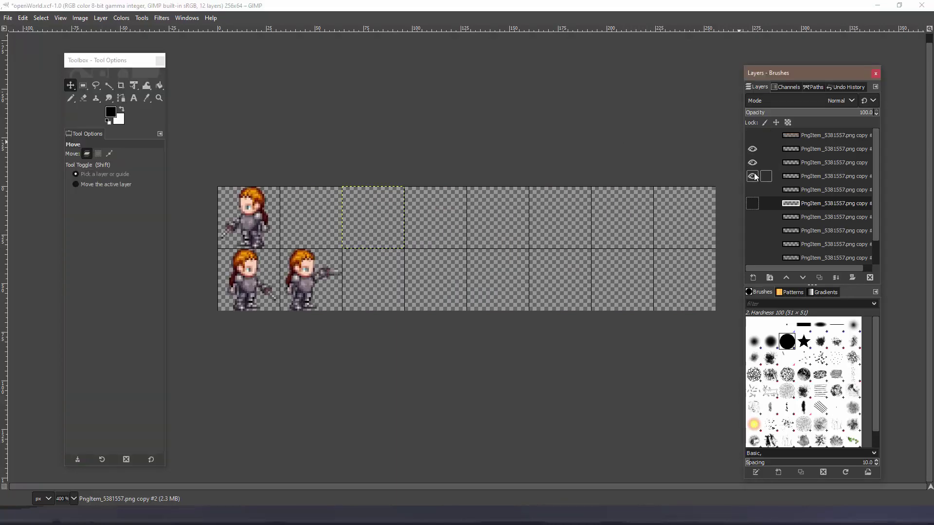
{"action": "left_click", "coordinate": [756, 189]}
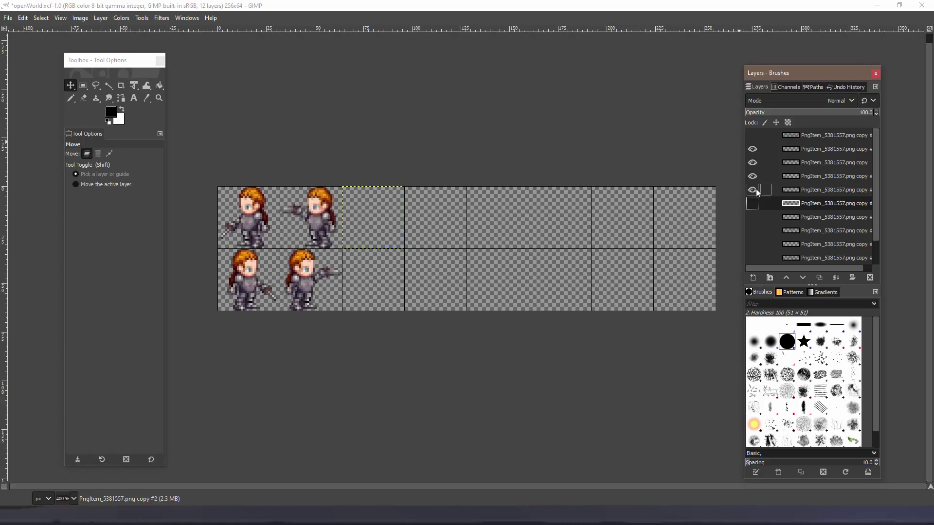
{"action": "left_click", "coordinate": [754, 204]}
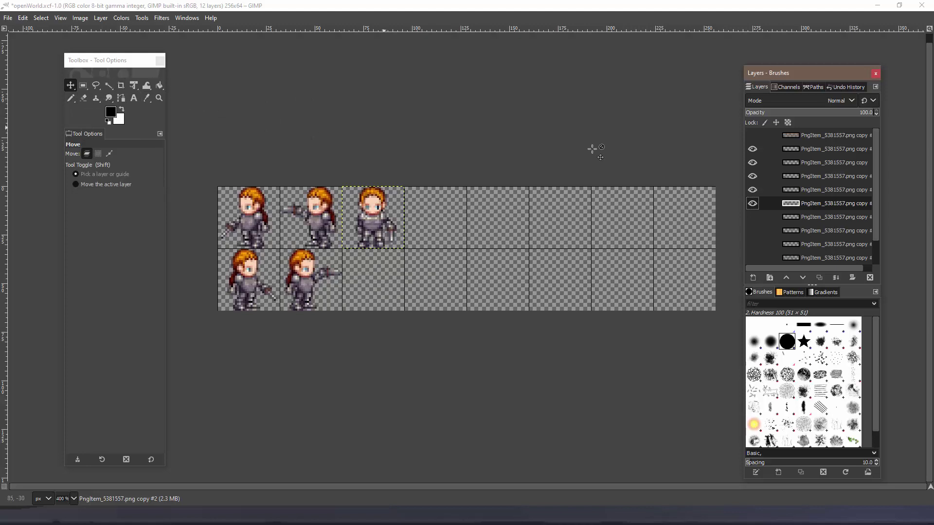
{"action": "left_click", "coordinate": [752, 217]}
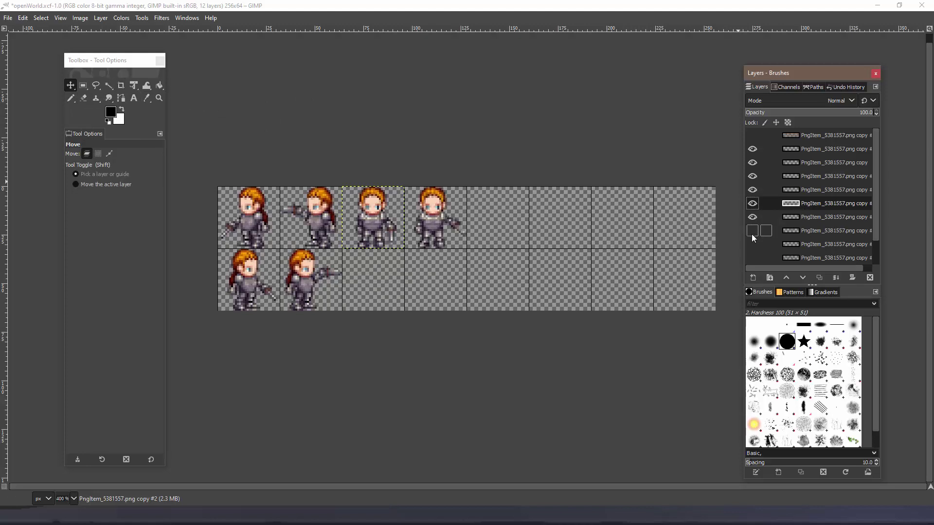
{"action": "left_click", "coordinate": [752, 232]}
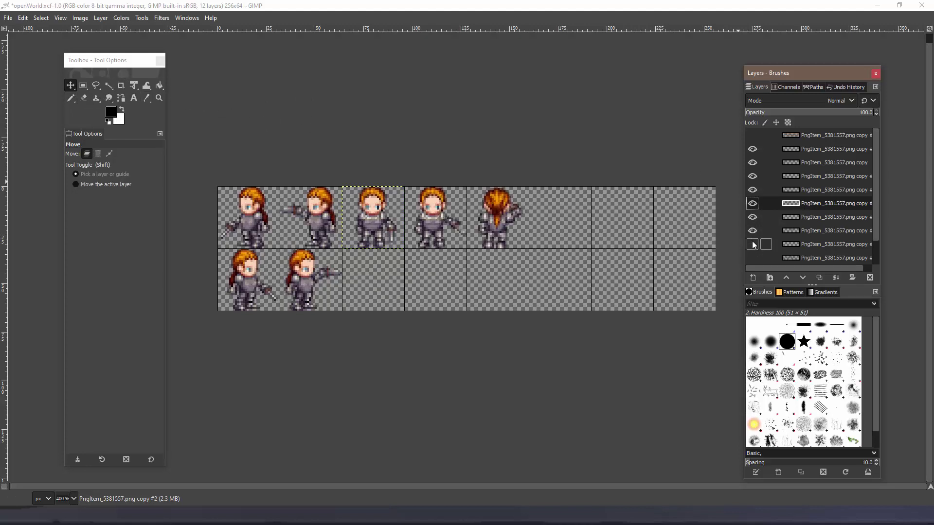
{"action": "left_click", "coordinate": [753, 244]}
{"action": "left_click", "coordinate": [752, 257]}
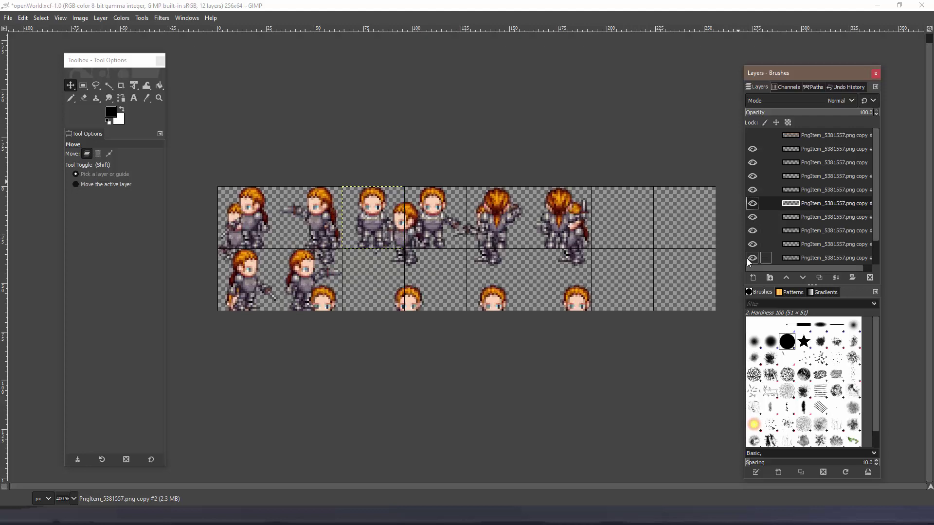
{"action": "scroll", "coordinate": [752, 251], "scroll_direction": "down", "scroll_amount": 1}
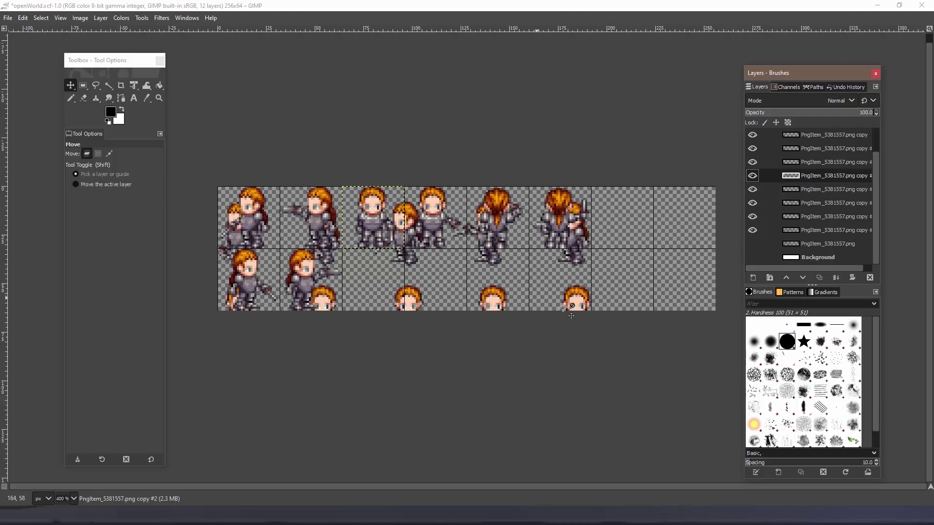
{"action": "left_click", "coordinate": [752, 230]}
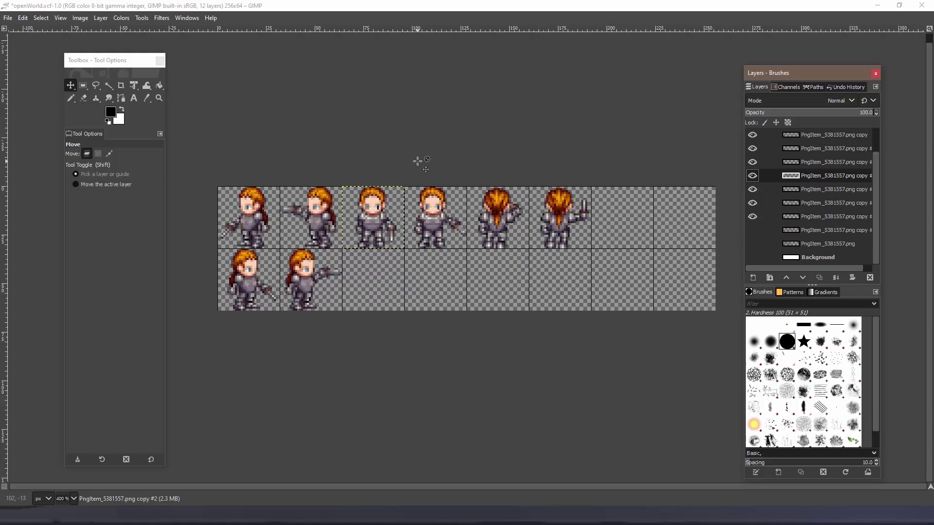
{"action": "left_click", "coordinate": [753, 135]}
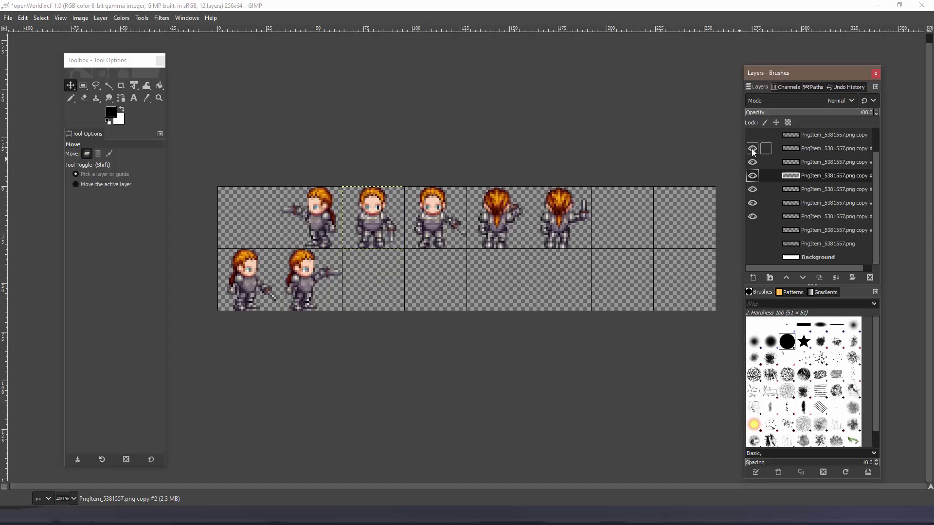
{"action": "left_click", "coordinate": [752, 148]}
{"action": "left_click", "coordinate": [752, 176]}
{"action": "left_click", "coordinate": [753, 162]}
{"action": "left_click", "coordinate": [752, 189]}
{"action": "left_click", "coordinate": [752, 203]}
{"action": "left_click", "coordinate": [753, 216]}
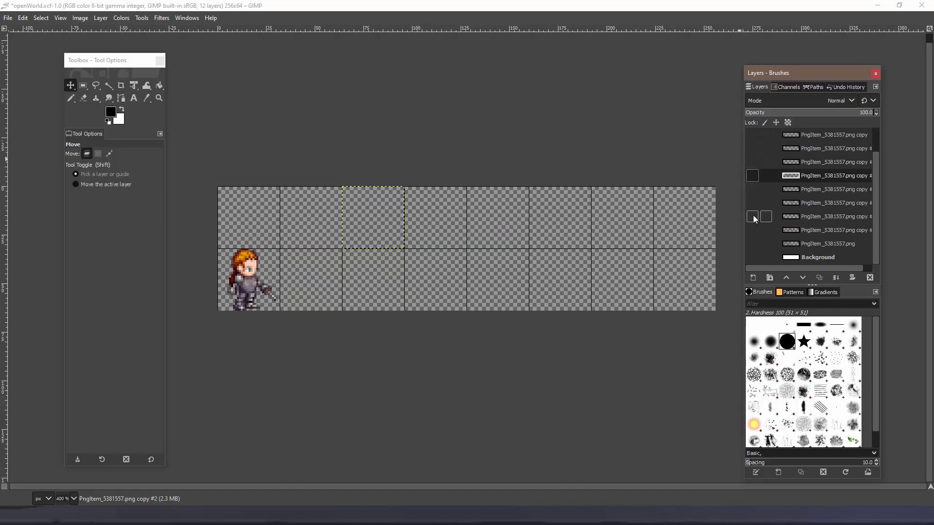
{"action": "scroll", "coordinate": [753, 214], "scroll_direction": "up", "scroll_amount": 2}
{"action": "left_click", "coordinate": [753, 135]}
{"action": "left_click", "coordinate": [753, 148]}
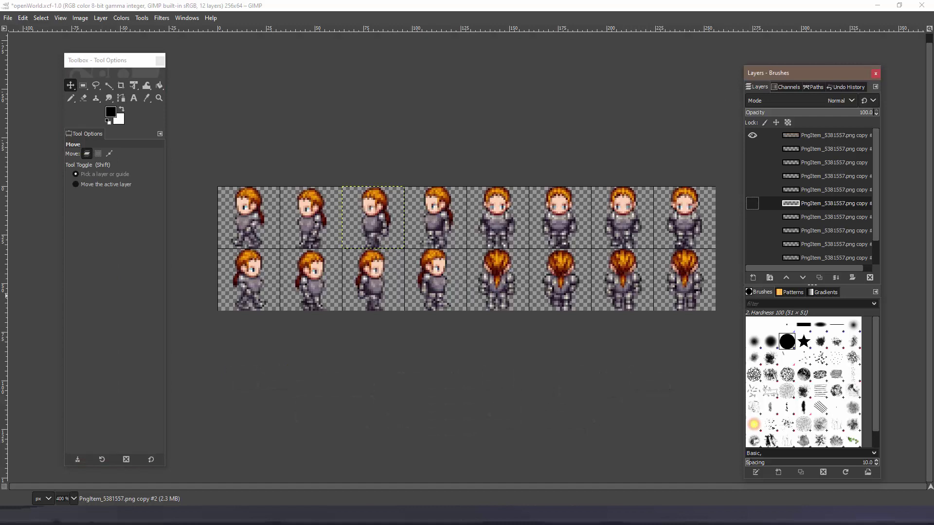
Step: Switch to the shrubs.png image and maximize its window to fill the screen
{"action": "key", "text": "alt+Tab"}
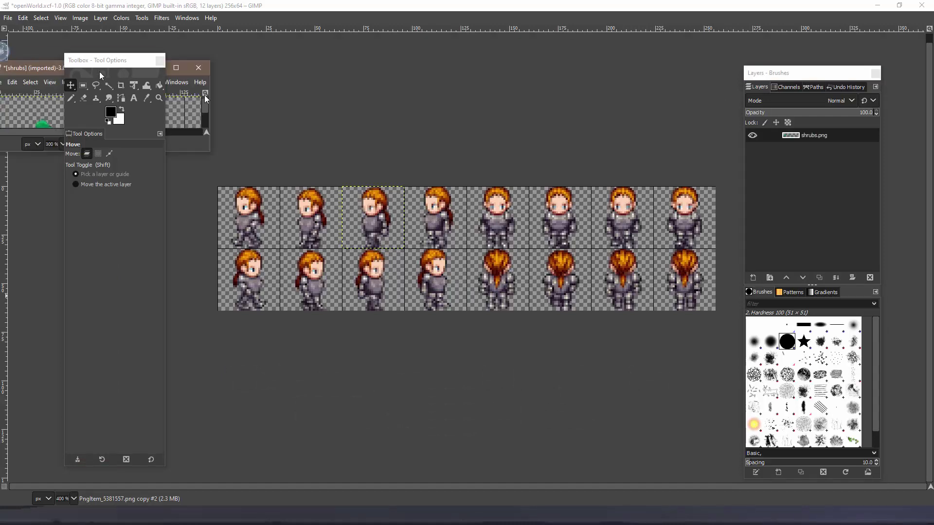
{"action": "left_click_drag", "start_coordinate": [185, 68], "coordinate": [579, 3]}
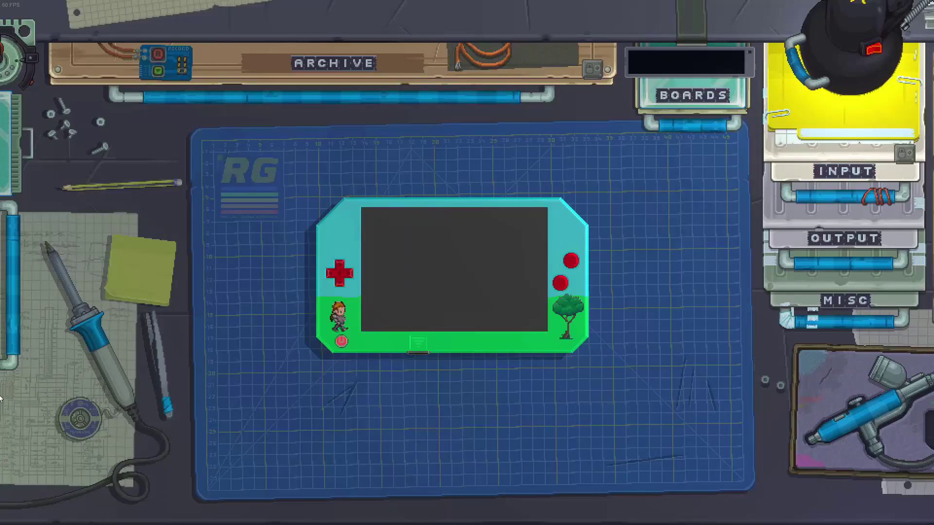
Step: Power on the handheld, walk a few steps right, then restart the game
{"action": "left_click", "coordinate": [343, 341]}
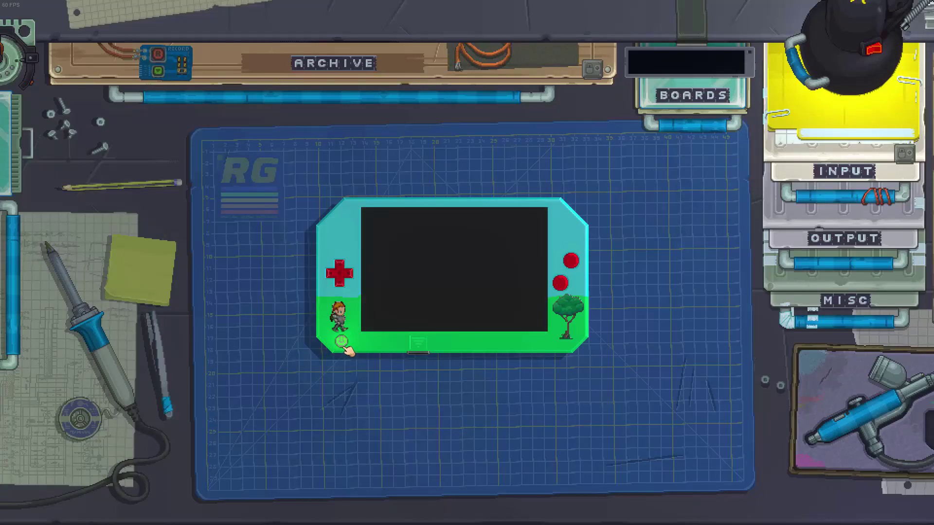
{"action": "key", "text": "Right"}
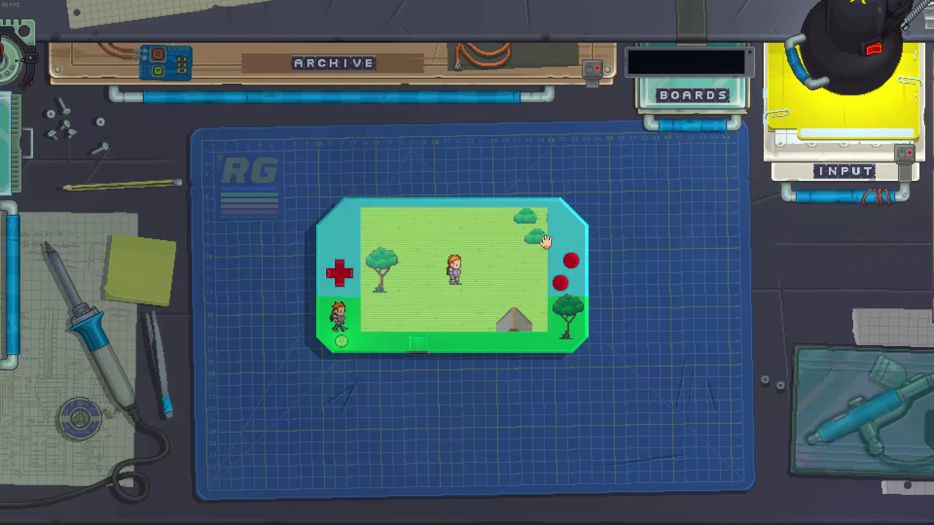
{"action": "key", "text": "Up"}
{"action": "key", "text": "Up"}
{"action": "key", "text": "Right"}
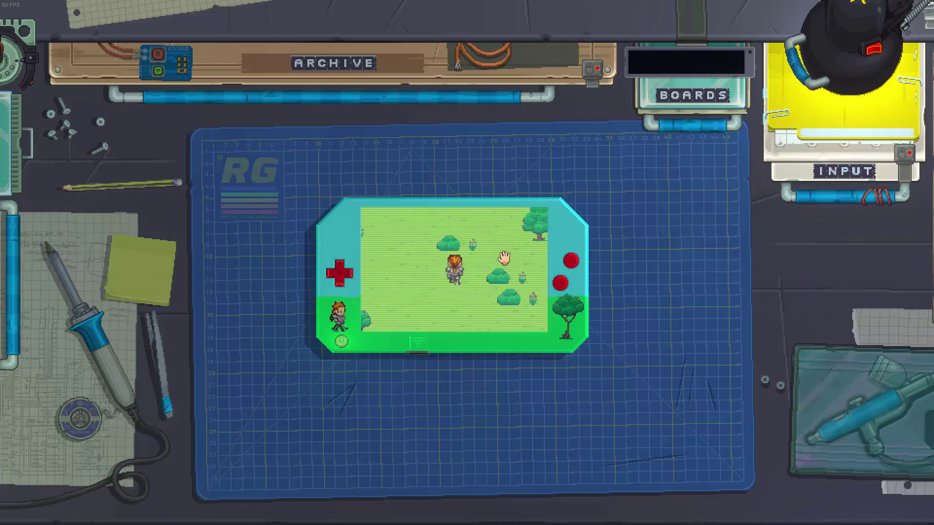
{"action": "key", "text": "Right"}
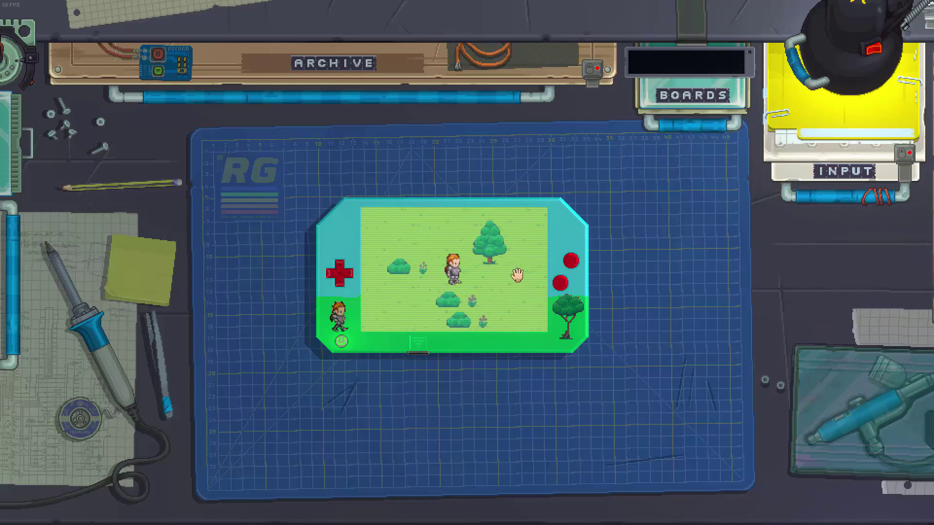
{"action": "left_click", "coordinate": [342, 342]}
{"action": "left_click", "coordinate": [342, 342]}
Step: Walk the character across the field and down to stand at the house door
{"action": "key", "text": "Up"}
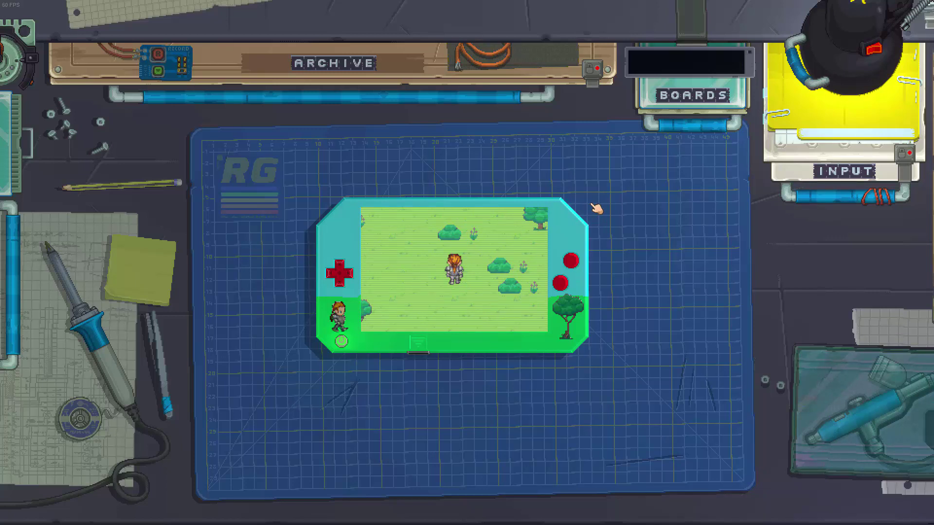
{"action": "key", "text": "Left"}
{"action": "key", "text": "Down"}
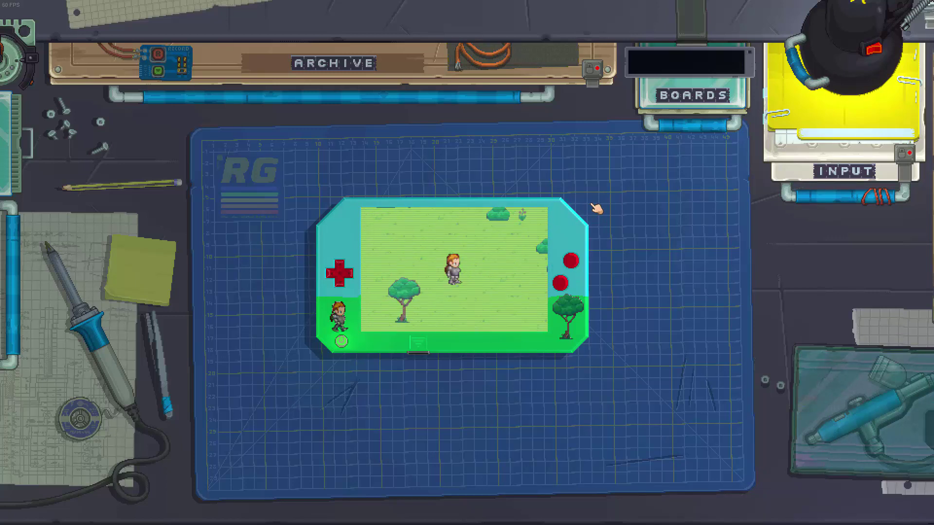
{"action": "key", "text": "Right"}
{"action": "key", "text": "Up"}
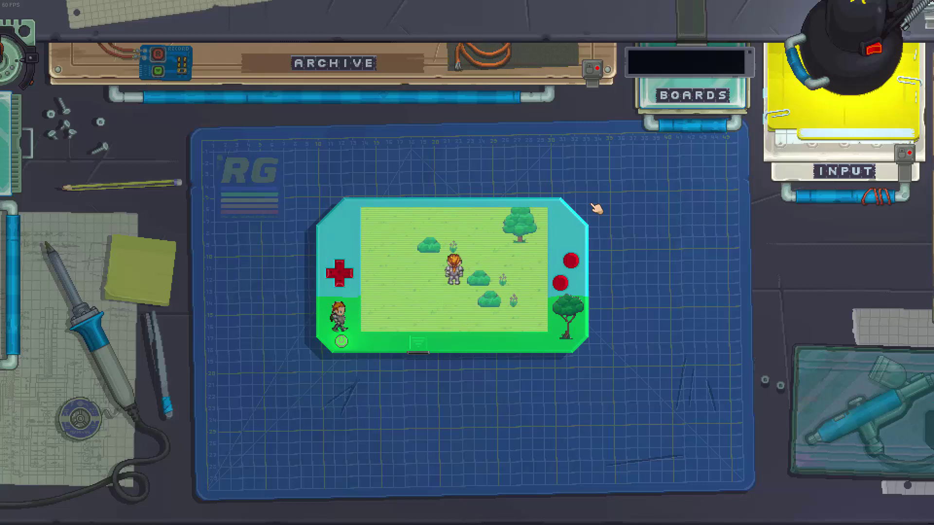
{"action": "key", "text": "Right"}
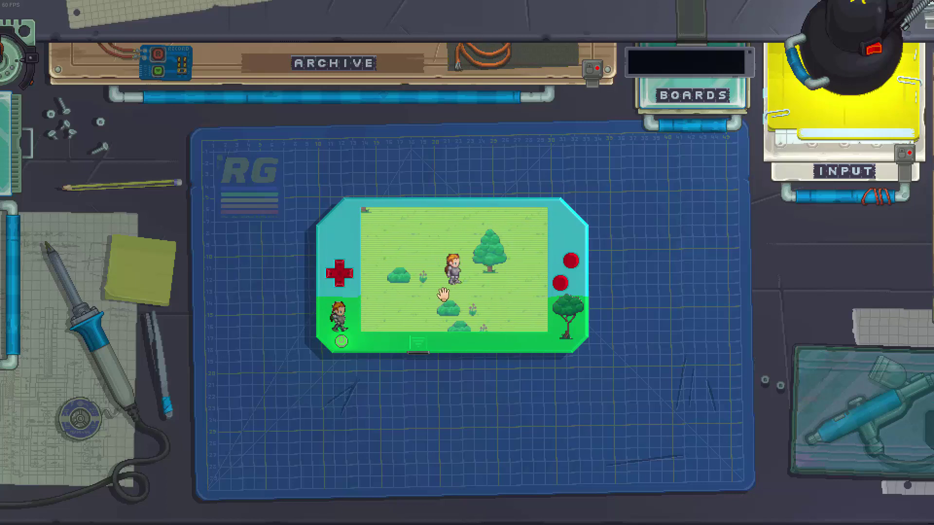
{"action": "key", "text": "Down"}
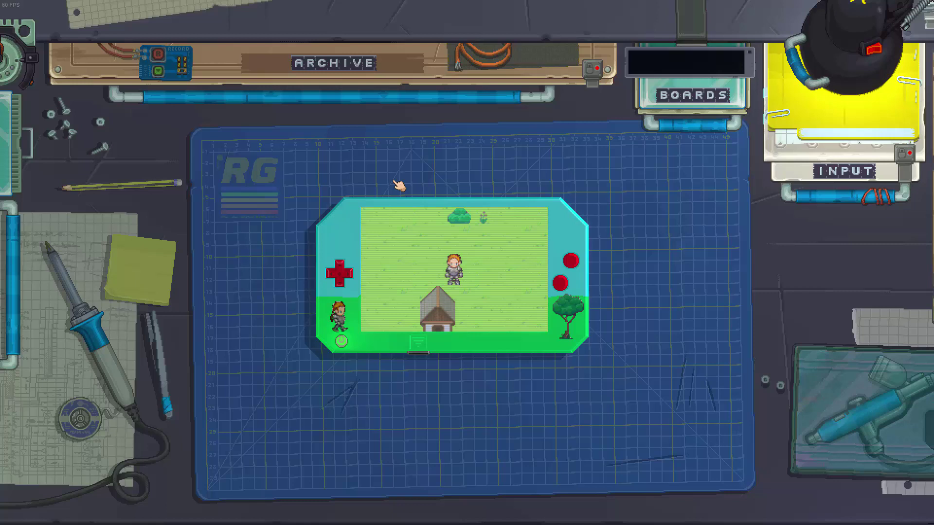
{"action": "key", "text": "Down"}
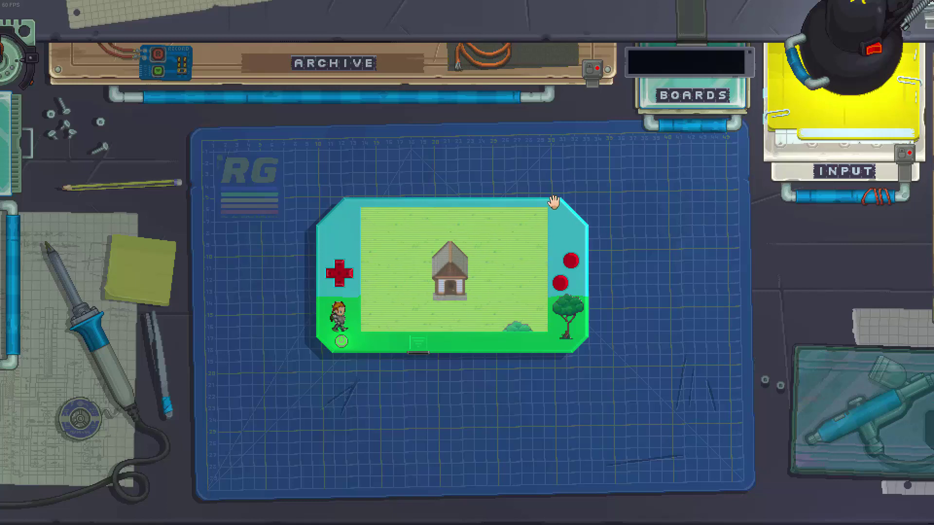
{"action": "key", "text": "Right"}
{"action": "key", "text": "Down"}
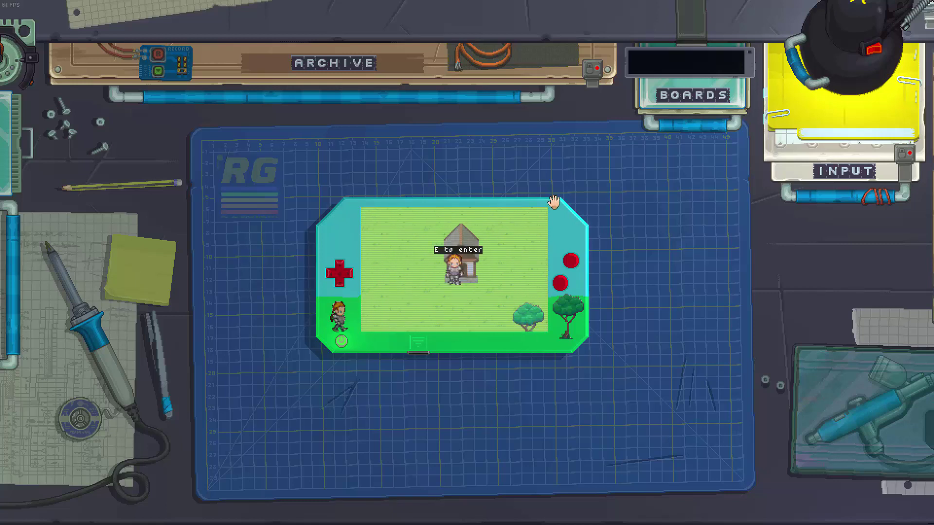
{"action": "key", "text": "Up"}
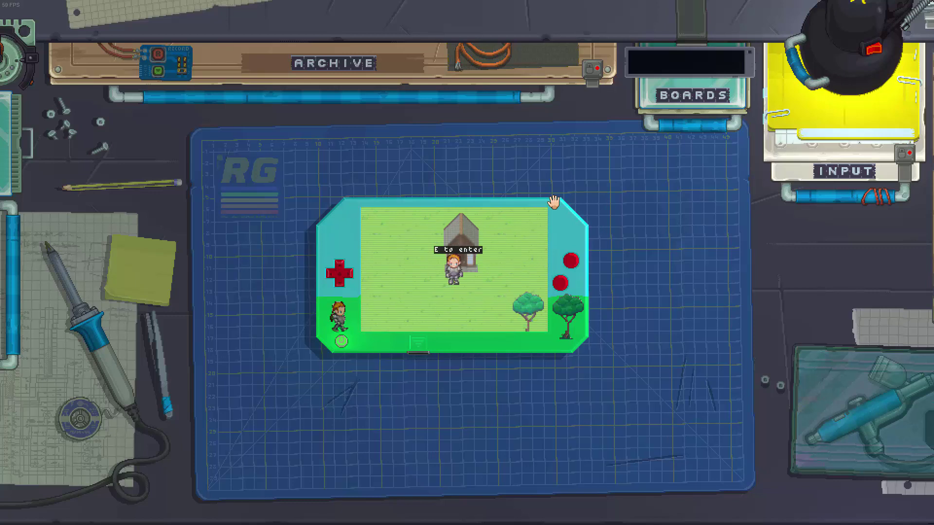
Step: Enter the house with E and walk around the stone-walled room back to the door
{"action": "key", "text": "e"}
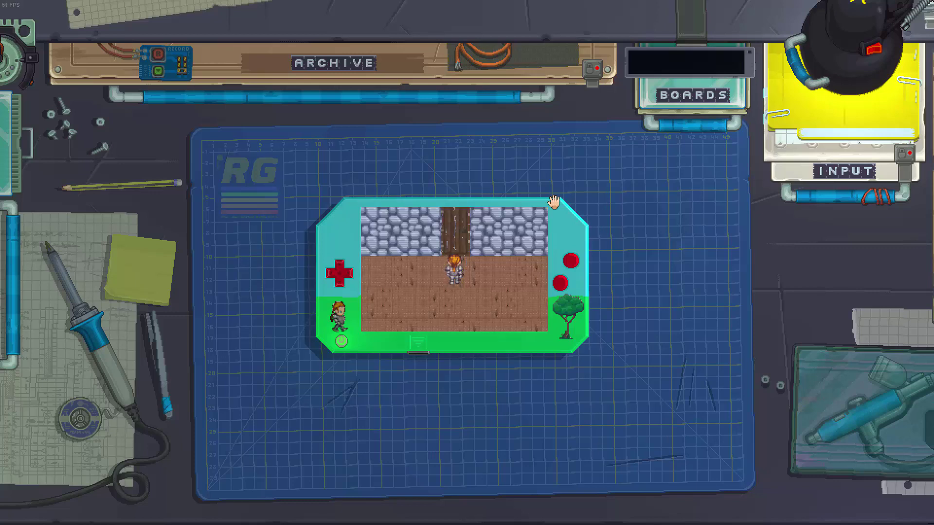
{"action": "key", "text": "Up"}
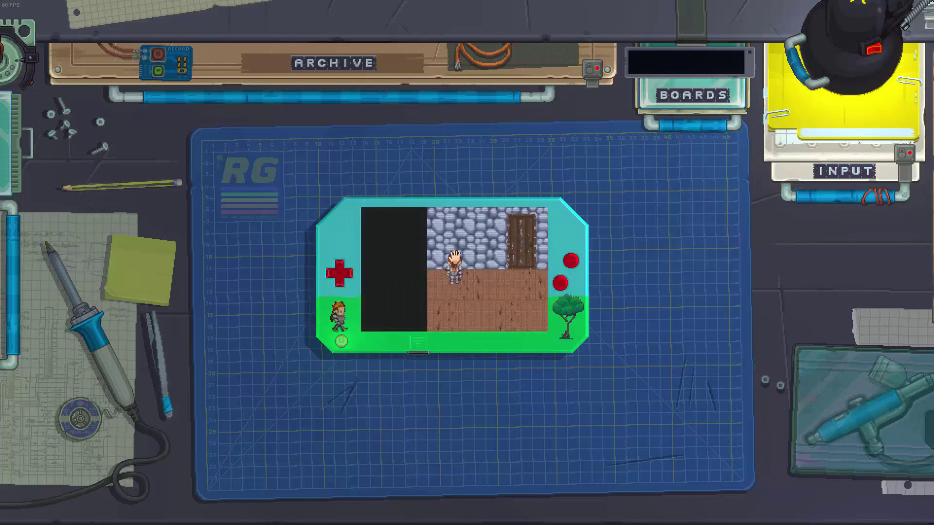
{"action": "key", "text": "Right"}
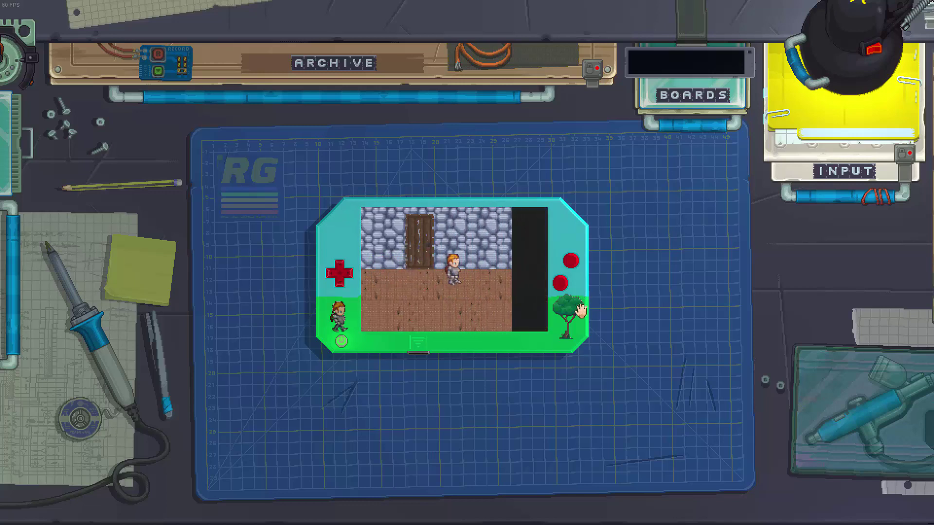
{"action": "key", "text": "Left"}
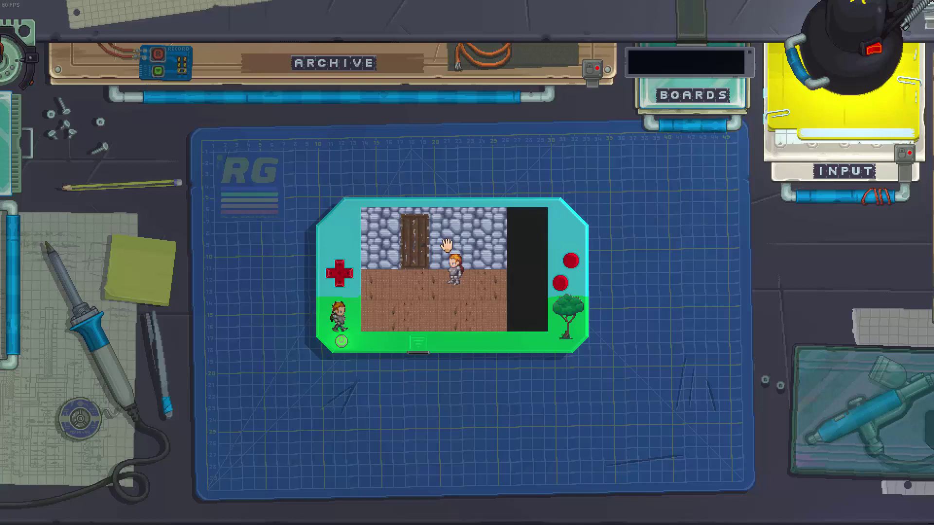
{"action": "key", "text": "Left"}
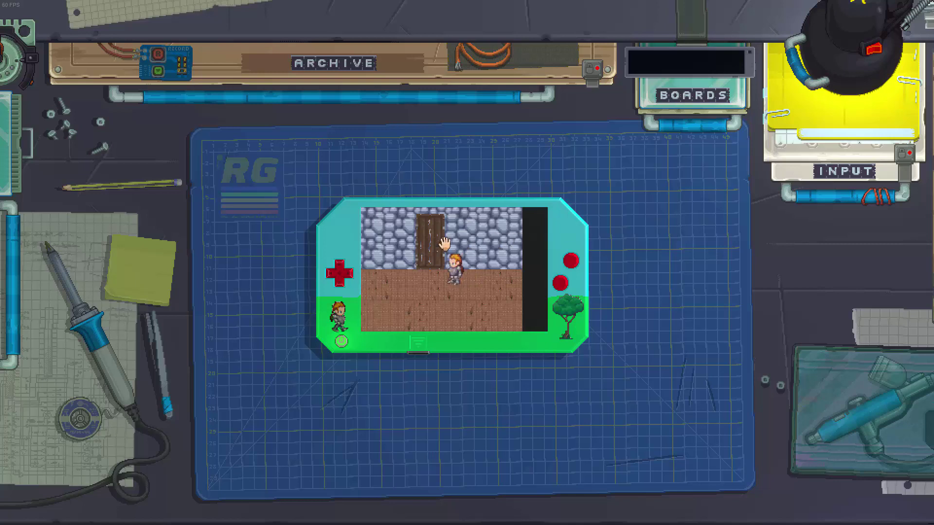
{"action": "key", "text": "Down"}
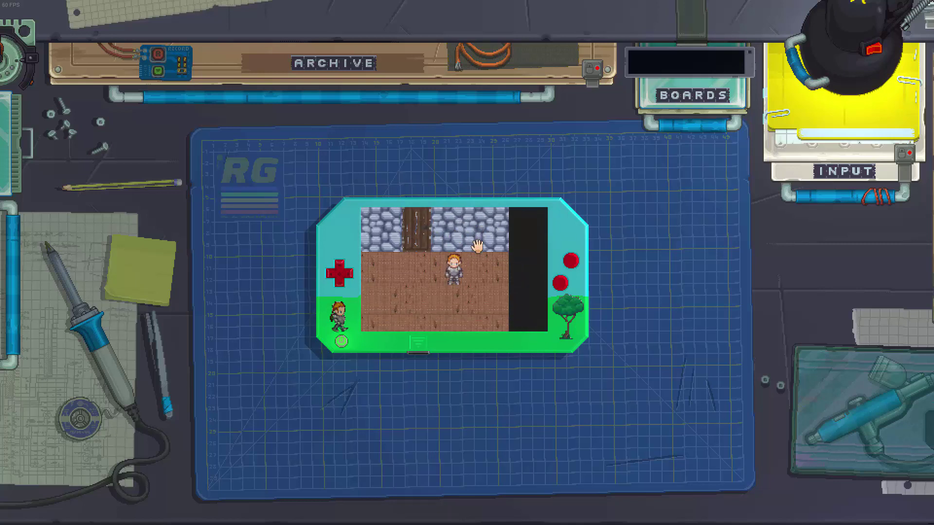
{"action": "key", "text": "Left"}
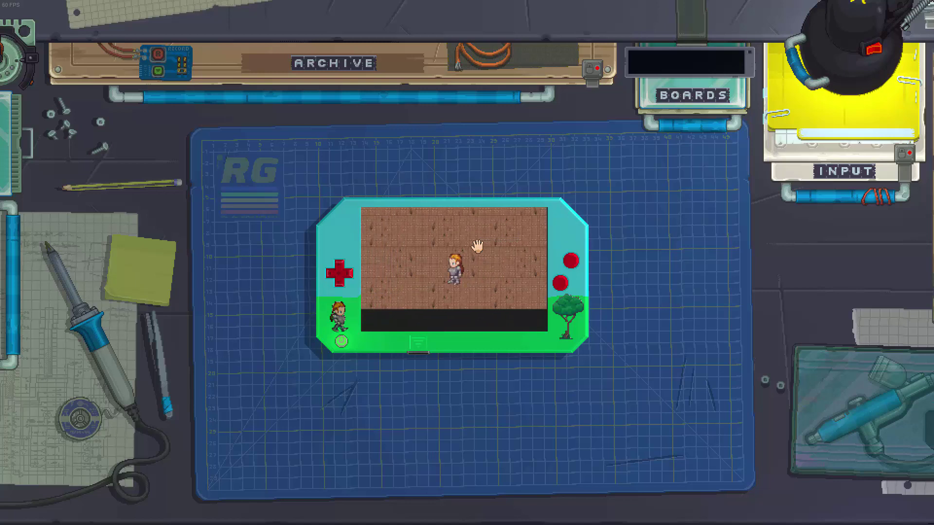
{"action": "key", "text": "Up"}
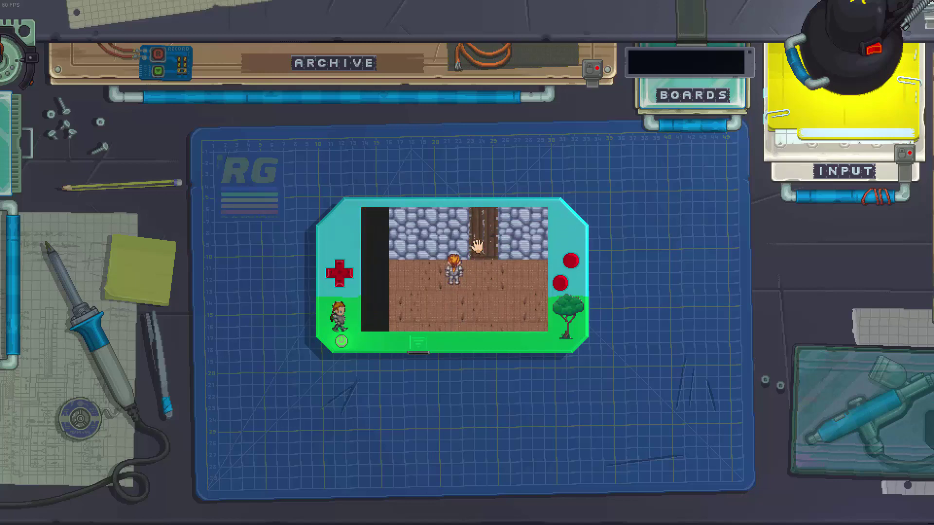
{"action": "key", "text": "Right"}
{"action": "key", "text": "Right"}
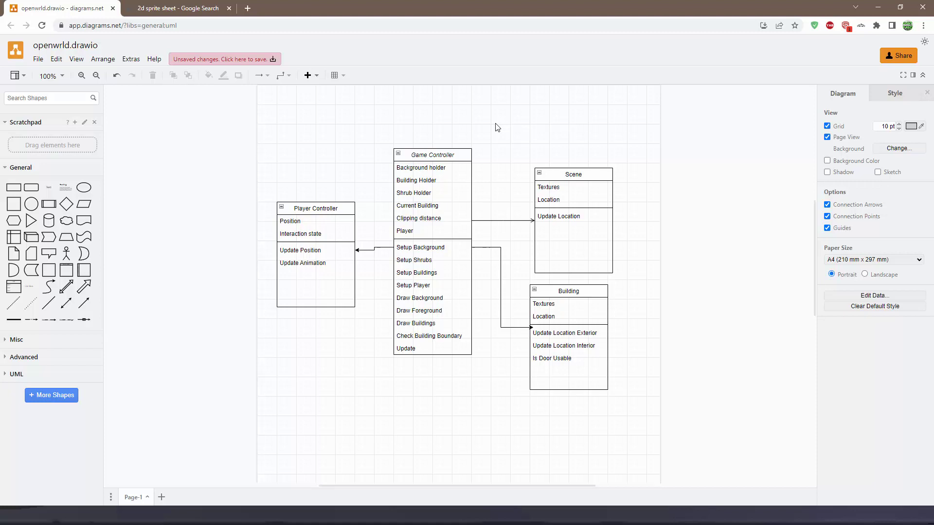
Step: Inspect the Game Controller class and its links to Player Controller, Scene and Building
{"action": "mouse_move", "coordinate": [436, 145]}
{"action": "mouse_move", "coordinate": [408, 351]}
{"action": "mouse_move", "coordinate": [417, 232]}
{"action": "left_click", "coordinate": [592, 293]}
{"action": "left_click", "coordinate": [485, 276]}
Step: Nudge the Building class box right so it sits directly under Scene, then deselect it
{"action": "left_click_drag", "start_coordinate": [597, 288], "coordinate": [603, 289]}
{"action": "left_click", "coordinate": [632, 264]}
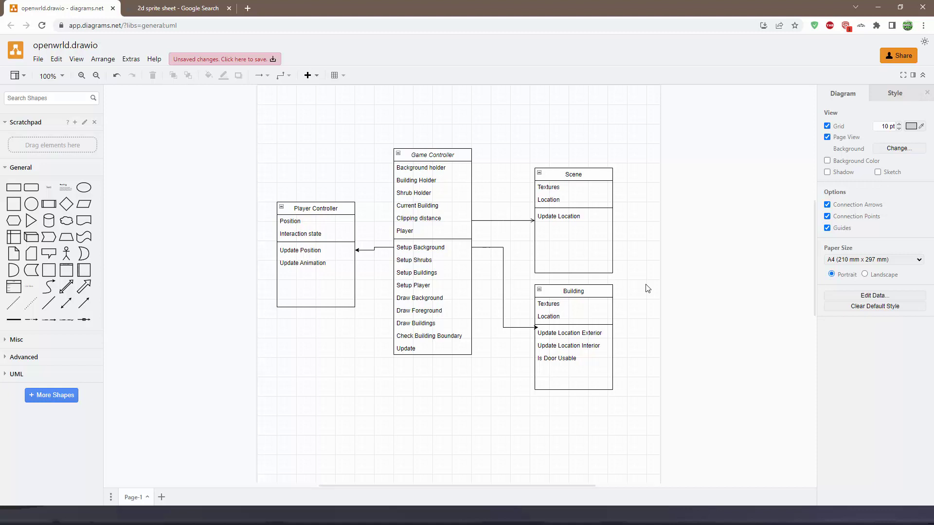
{"action": "left_click", "coordinate": [585, 290]}
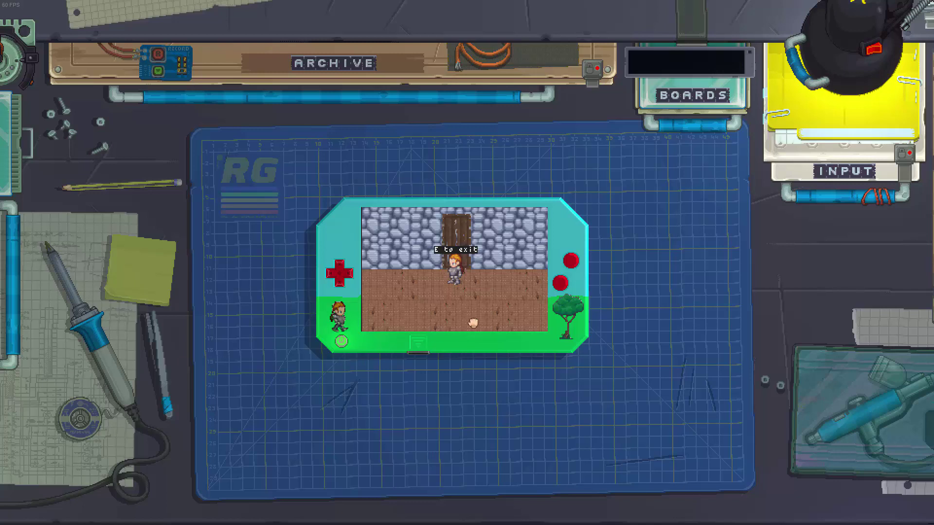
Step: Walk the character around the room and back through the door out of the house
{"action": "key", "text": "s"}
{"action": "key", "text": "a"}
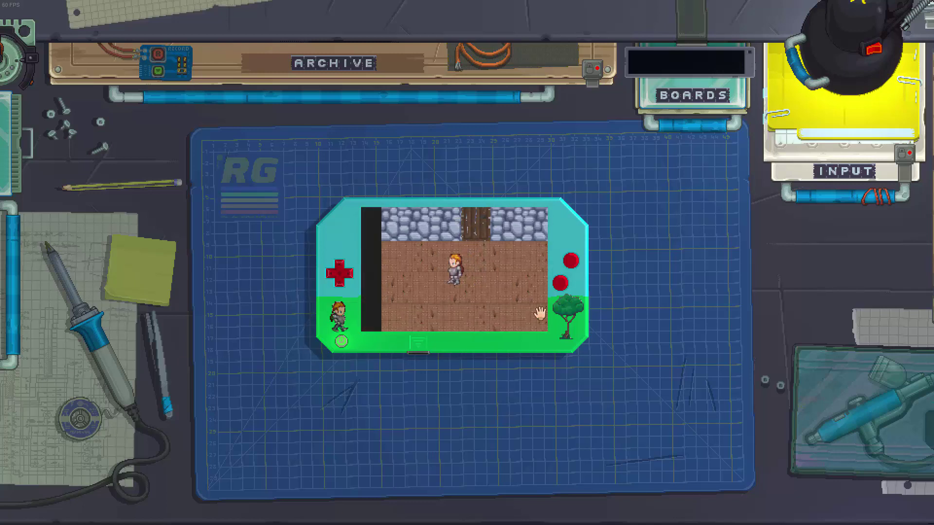
{"action": "key", "text": "d"}
{"action": "key", "text": "w"}
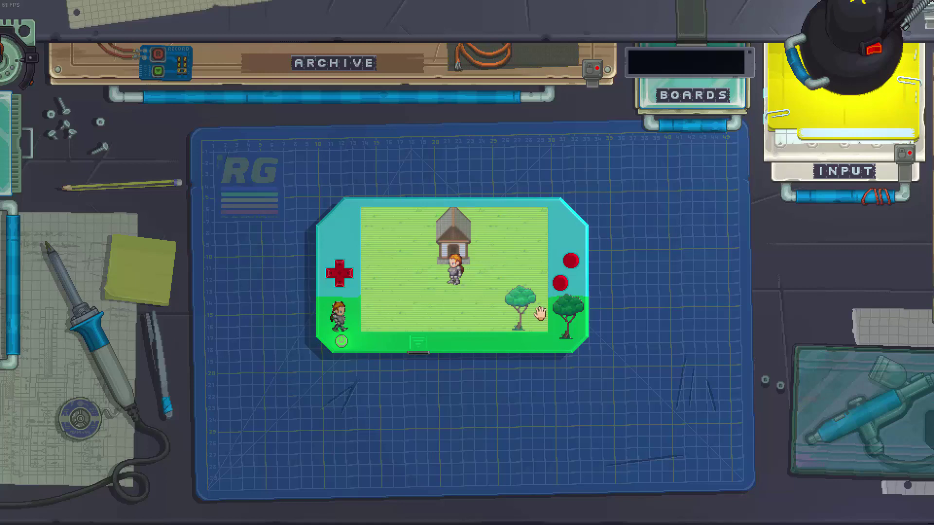
Step: Walk the character down and right across the grass, past the tree
{"action": "key", "text": "s"}
{"action": "key", "text": "d"}
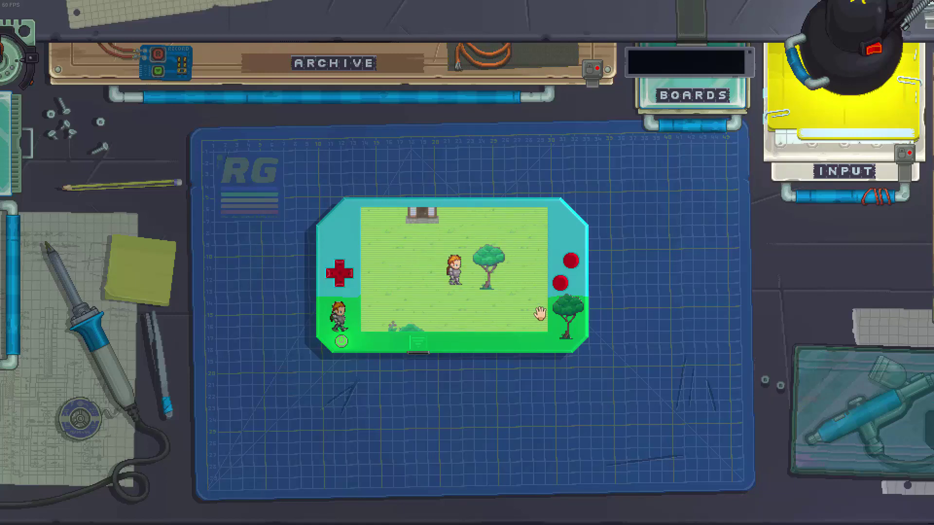
{"action": "key", "text": "d"}
{"action": "key", "text": "s"}
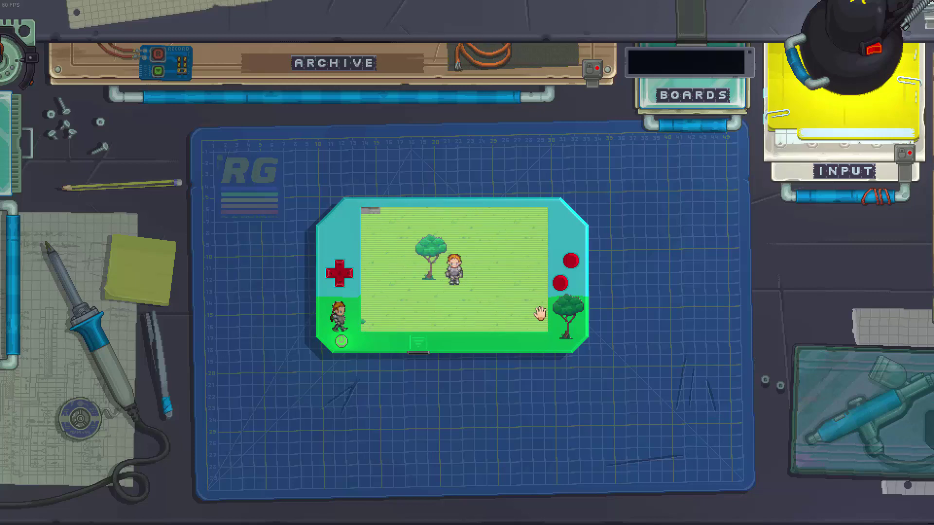
Step: Walk the character back up beside the house, then down and right across the field
{"action": "key", "text": "a"}
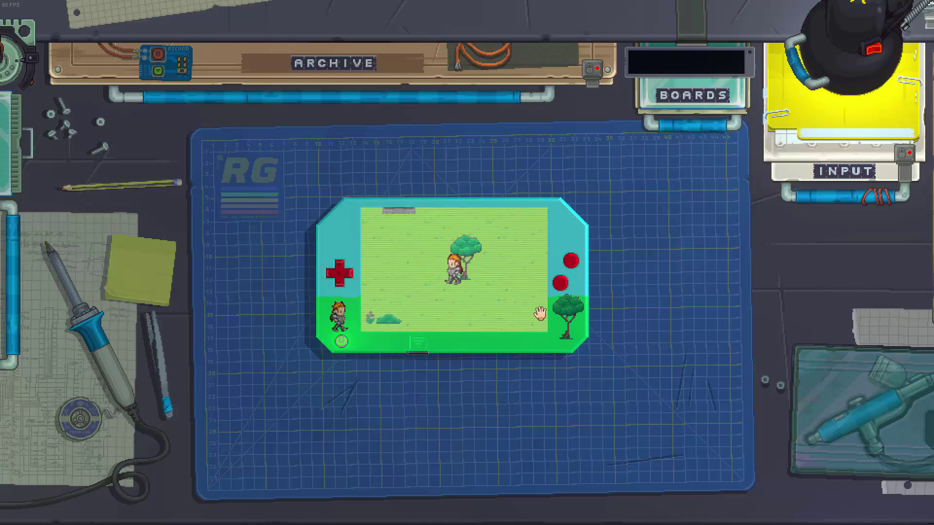
{"action": "key", "text": "w"}
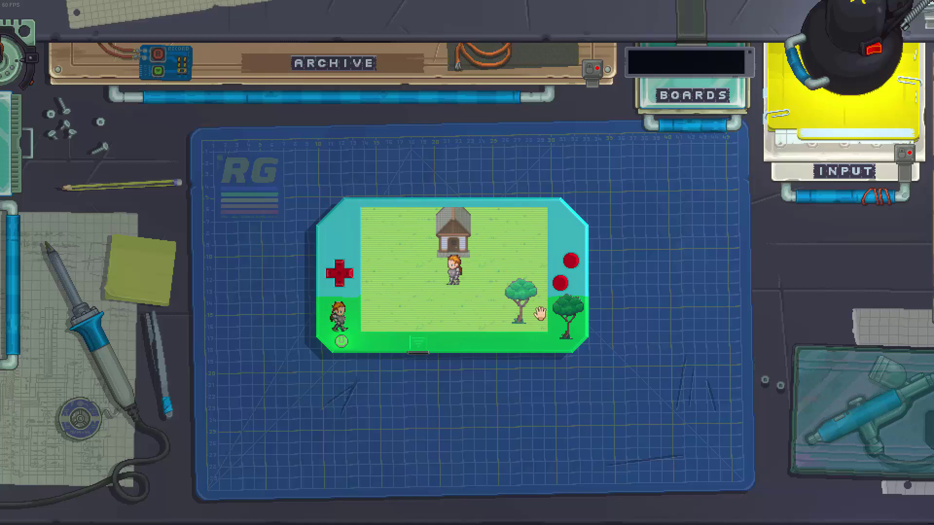
{"action": "key", "text": "a"}
{"action": "key", "text": "w"}
{"action": "key", "text": "s"}
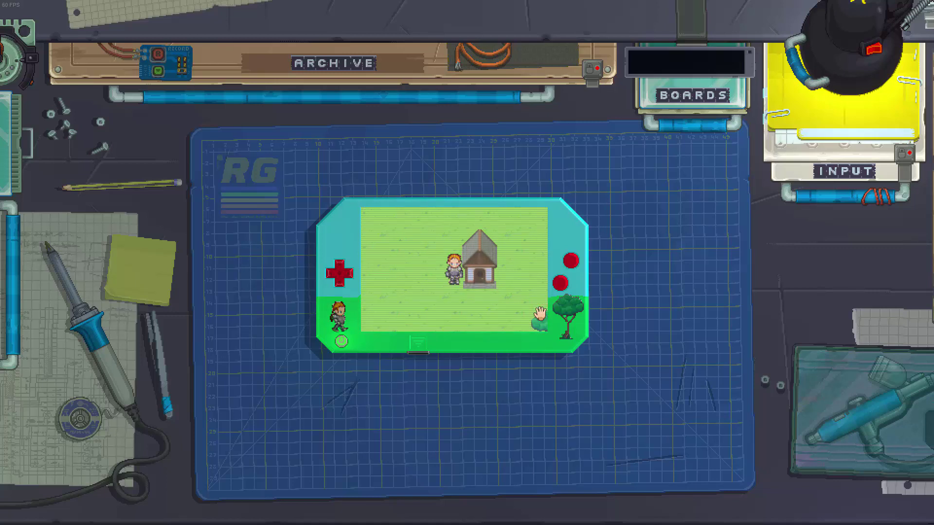
{"action": "key", "text": "s"}
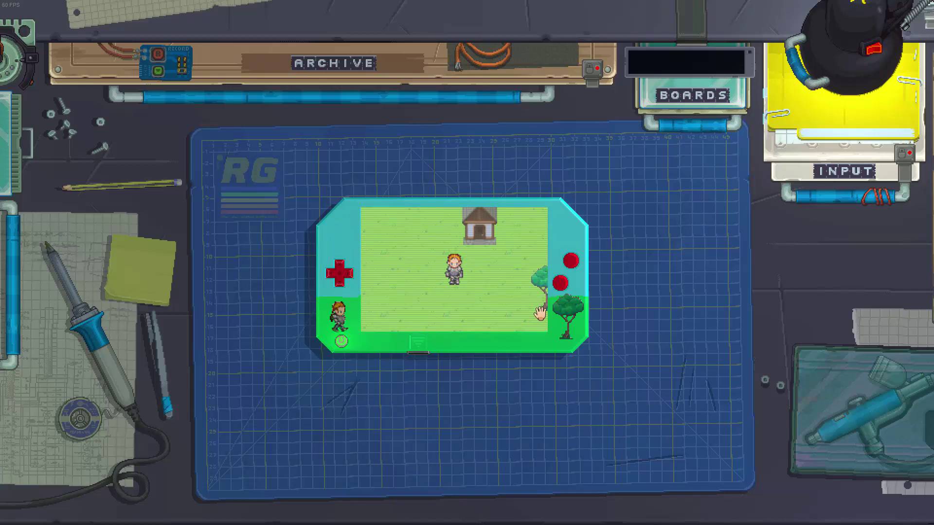
{"action": "key", "text": "d"}
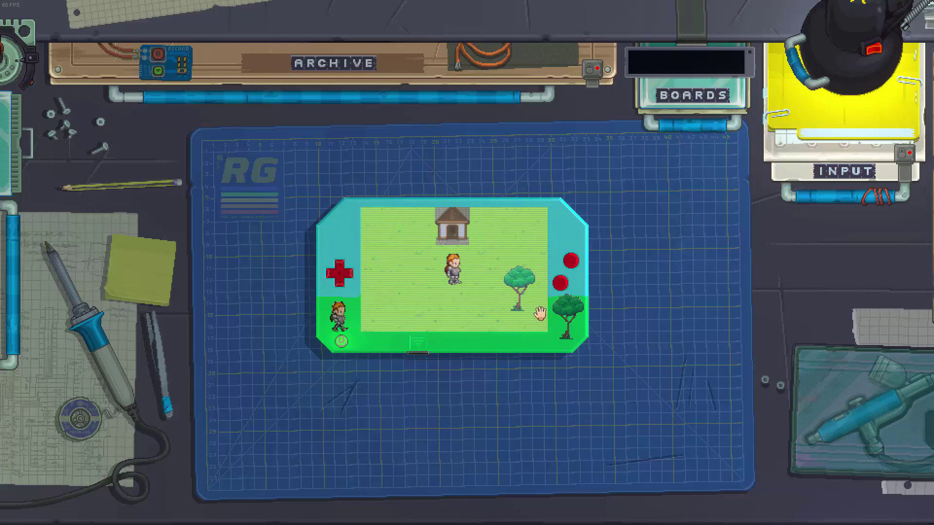